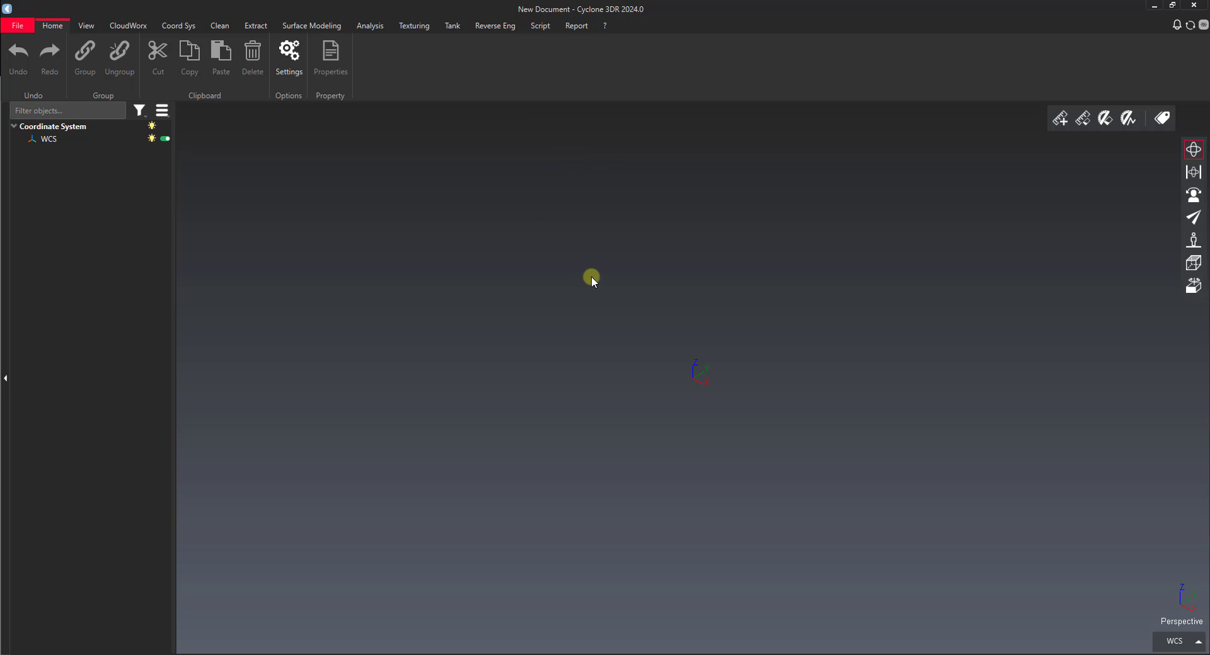
# Step: Drag 02_Scanning Target Examples.lgs from the Cyclone 3DR Basics folder into the Cyclone document
pyautogui.click(318, 654)
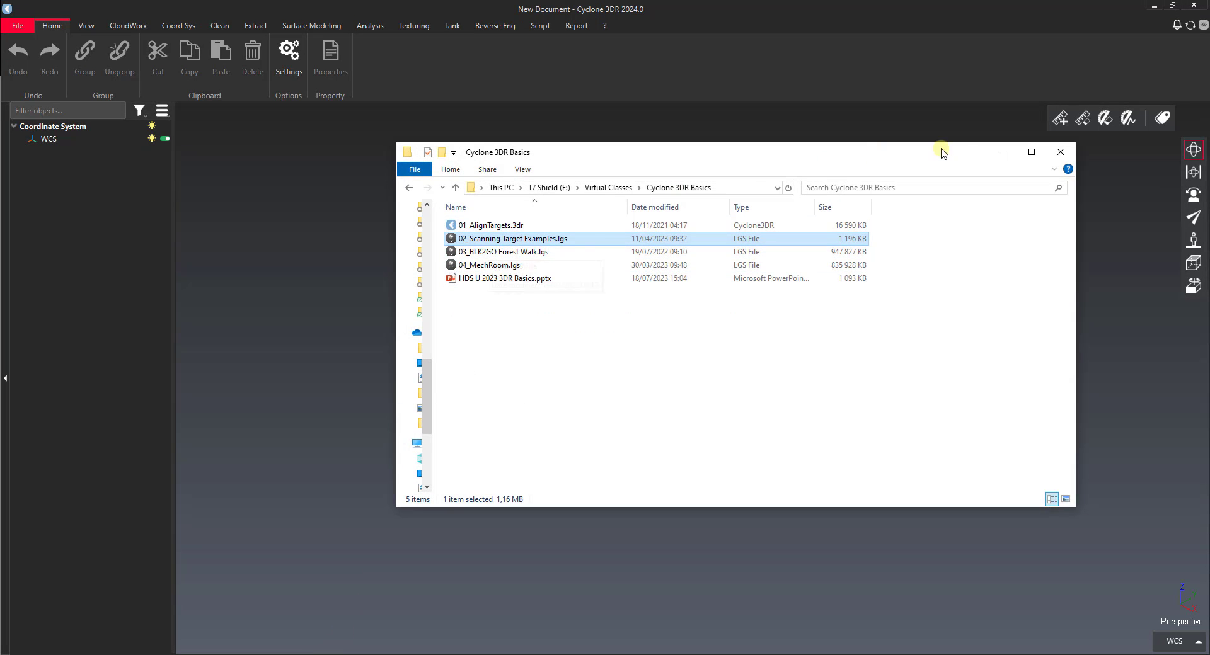
pyautogui.click(1003, 152)
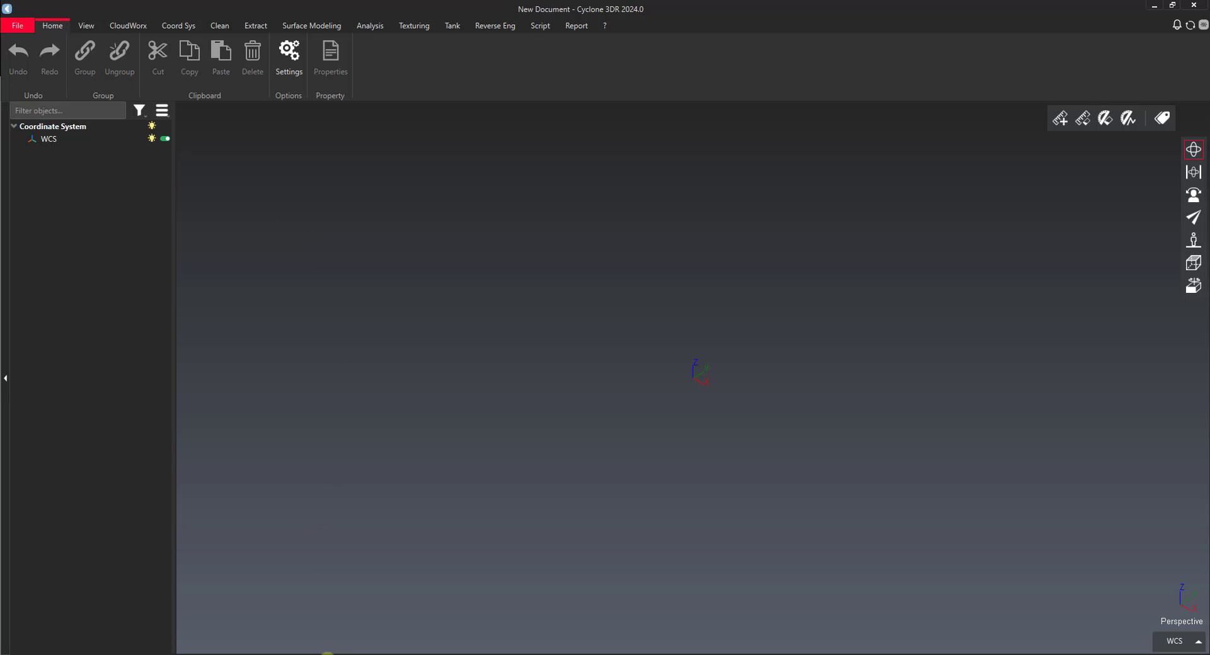
pyautogui.click(441, 654)
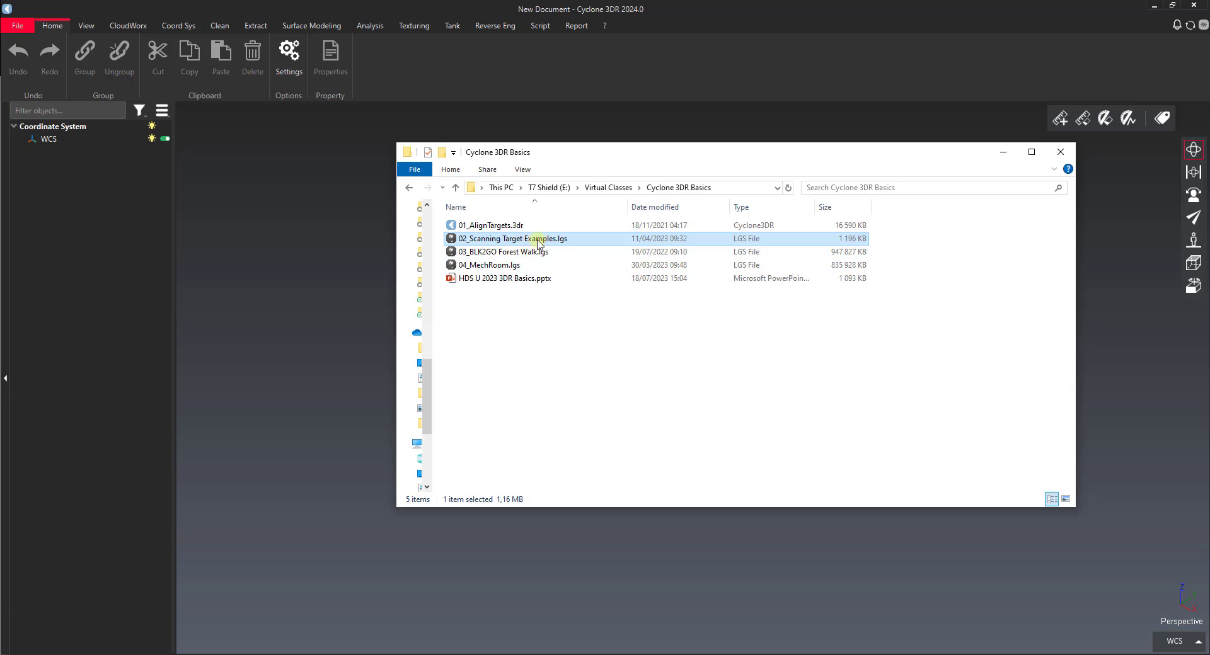
pyautogui.moveTo(520, 241); pyautogui.dragTo(323, 211)
# Step: Open the import page for the scan file, keeping WCS (Identity) as the coordinate system
pyautogui.doubleClick(509, 242)
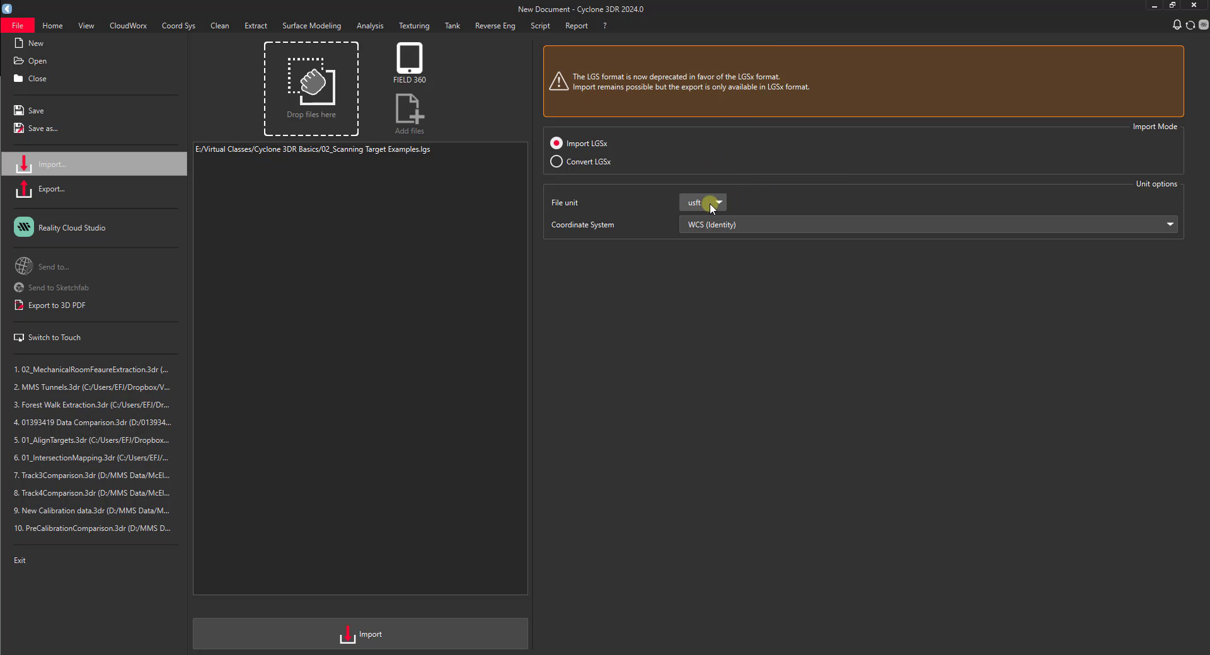
pyautogui.click(709, 225)
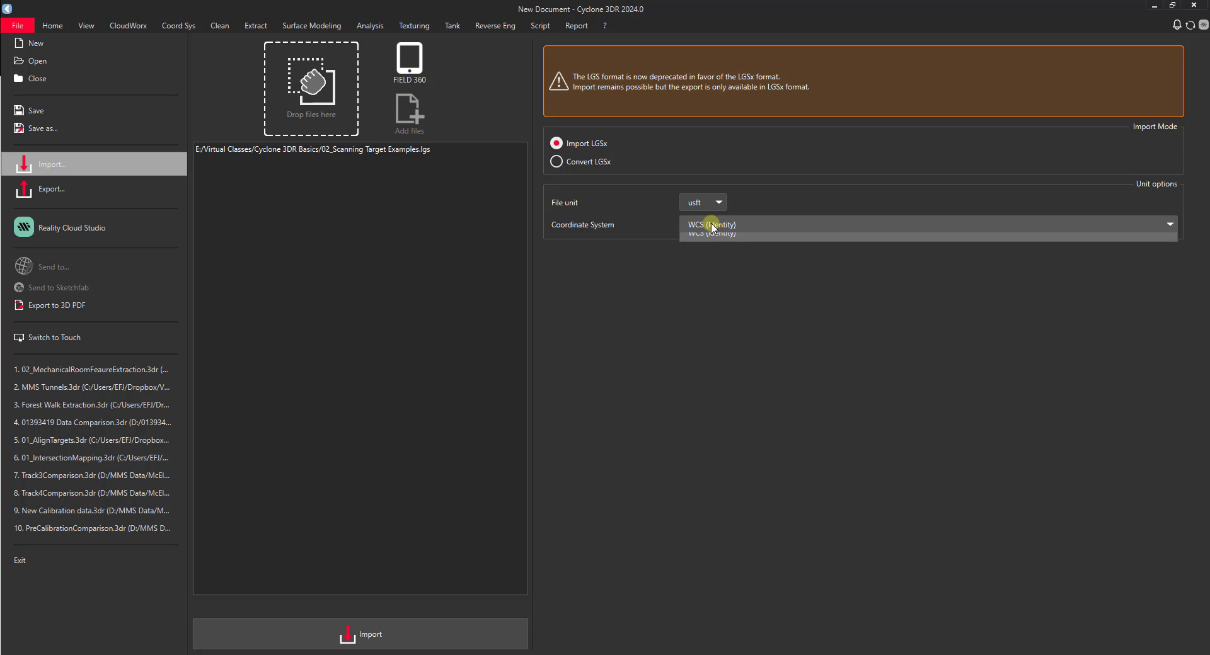
pyautogui.click(709, 226)
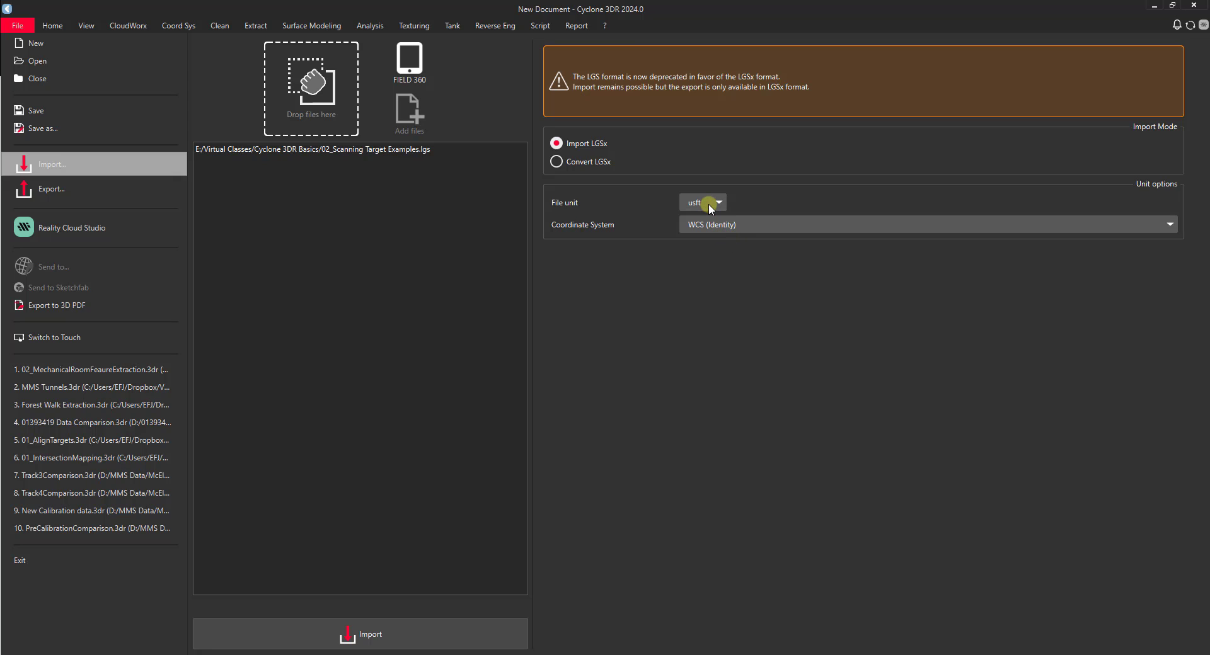
# Step: Review the Convert LGSx options, keep usft units, then import the scan as plain LGSx
pyautogui.click(557, 162)
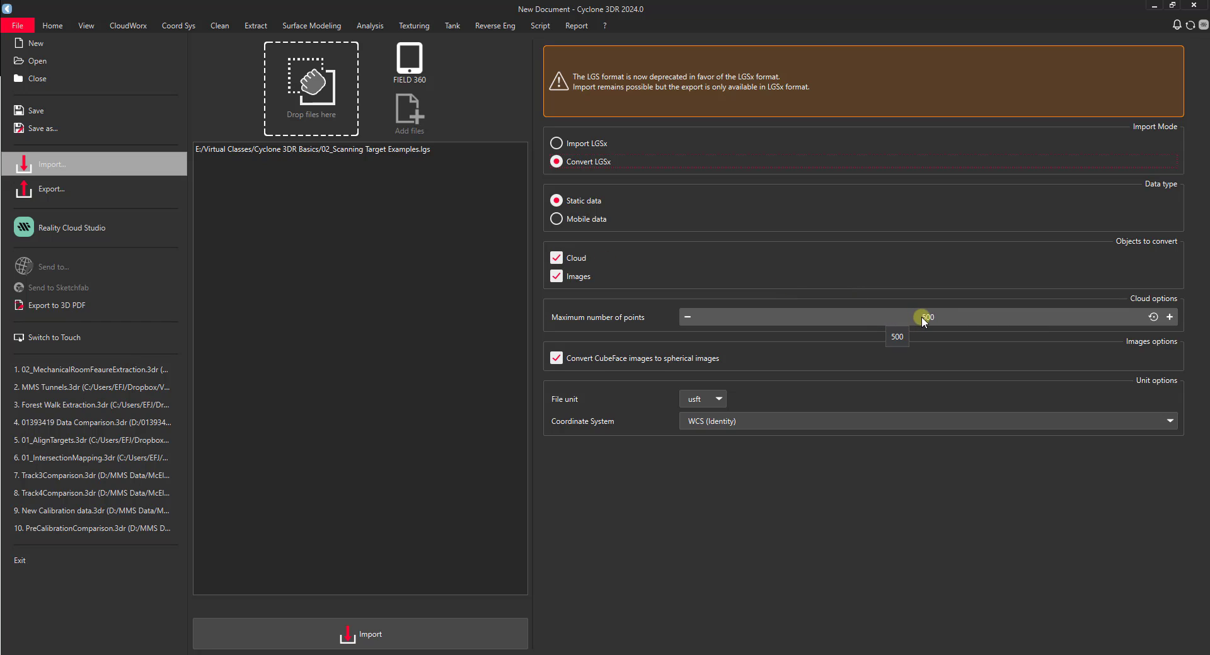
pyautogui.click(559, 361)
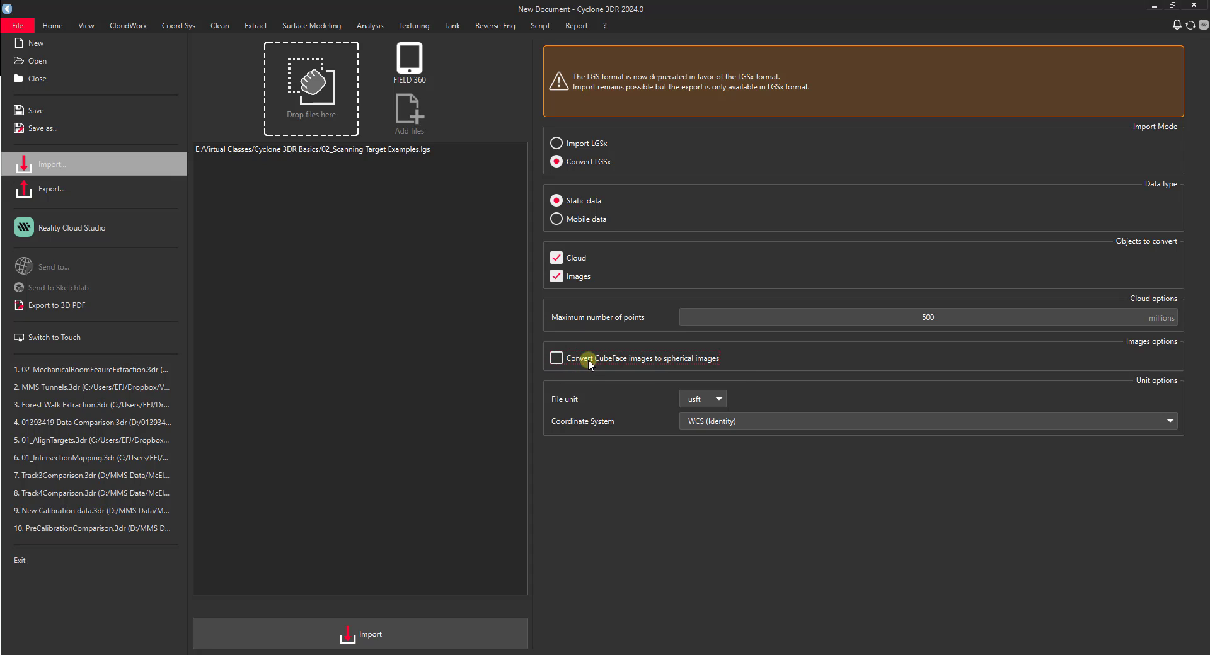
pyautogui.click(565, 359)
pyautogui.click(715, 399)
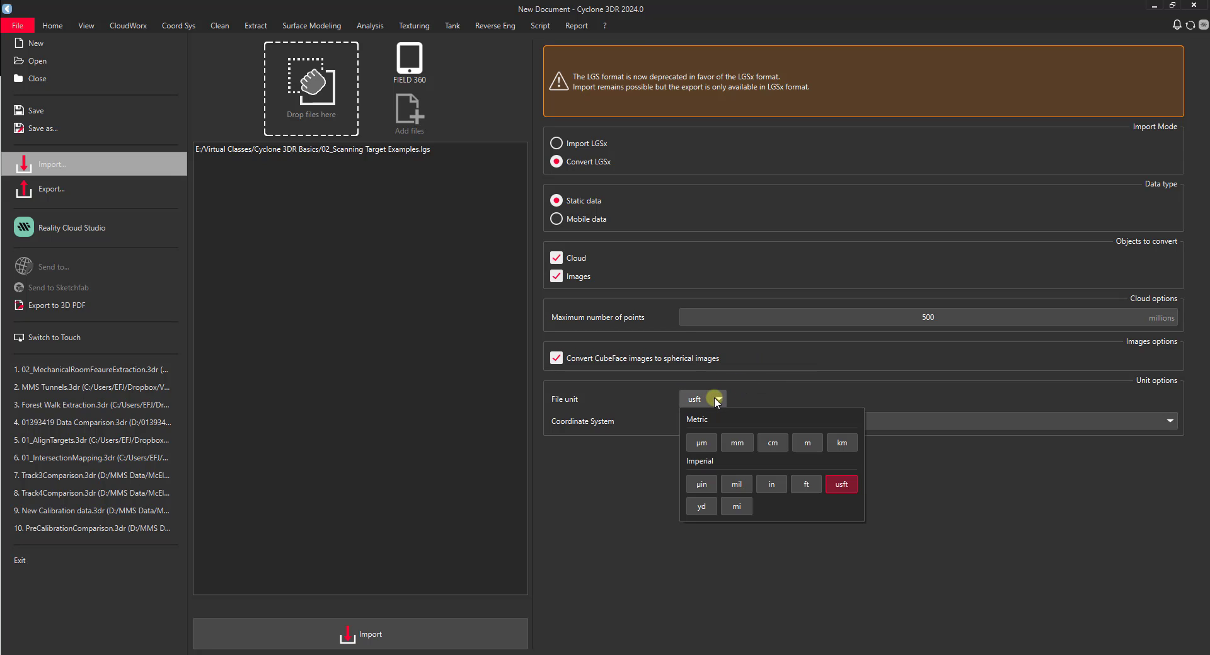
pyautogui.click(622, 478)
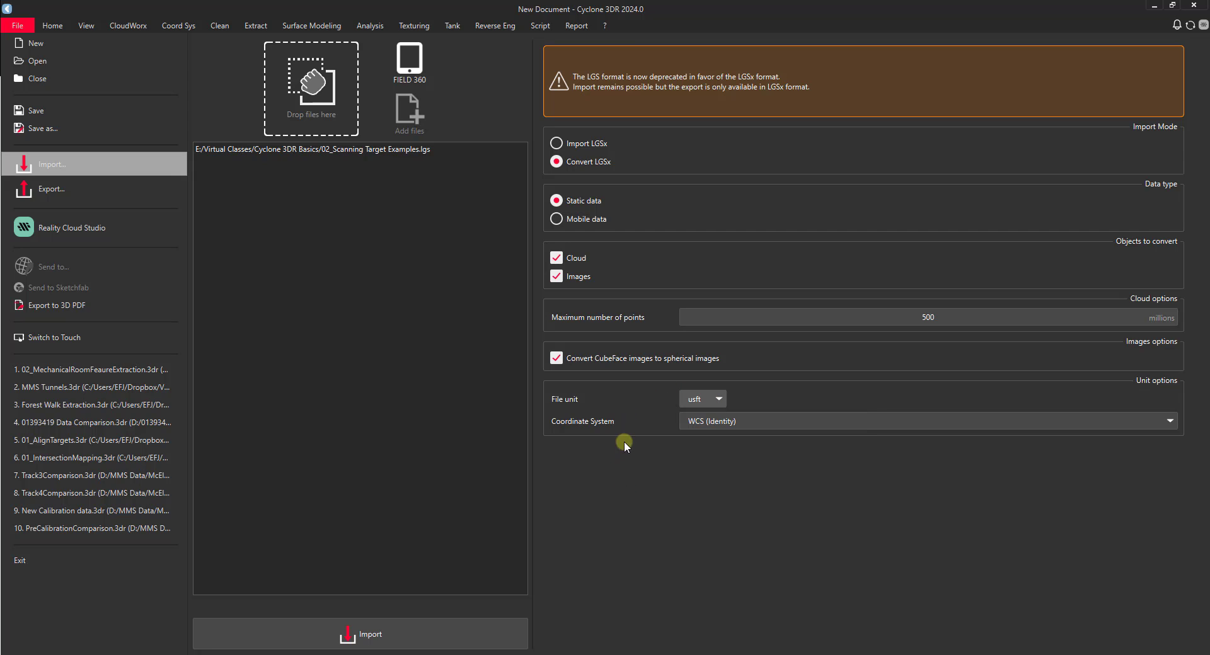
pyautogui.click(557, 144)
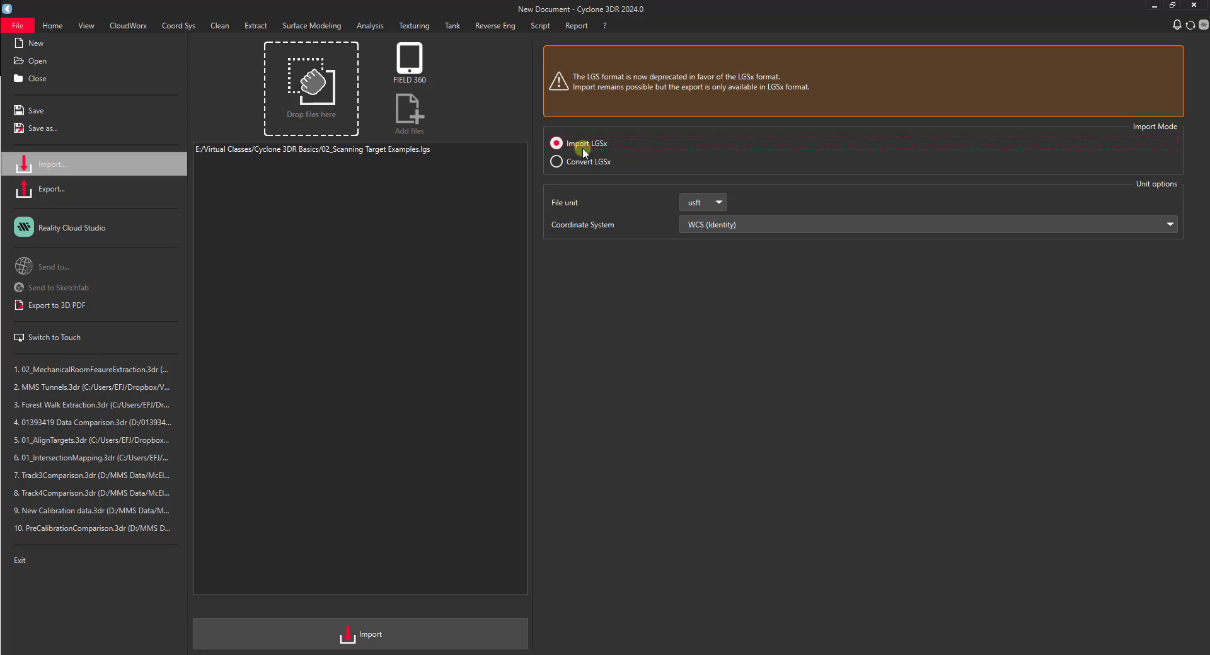
pyautogui.click(415, 625)
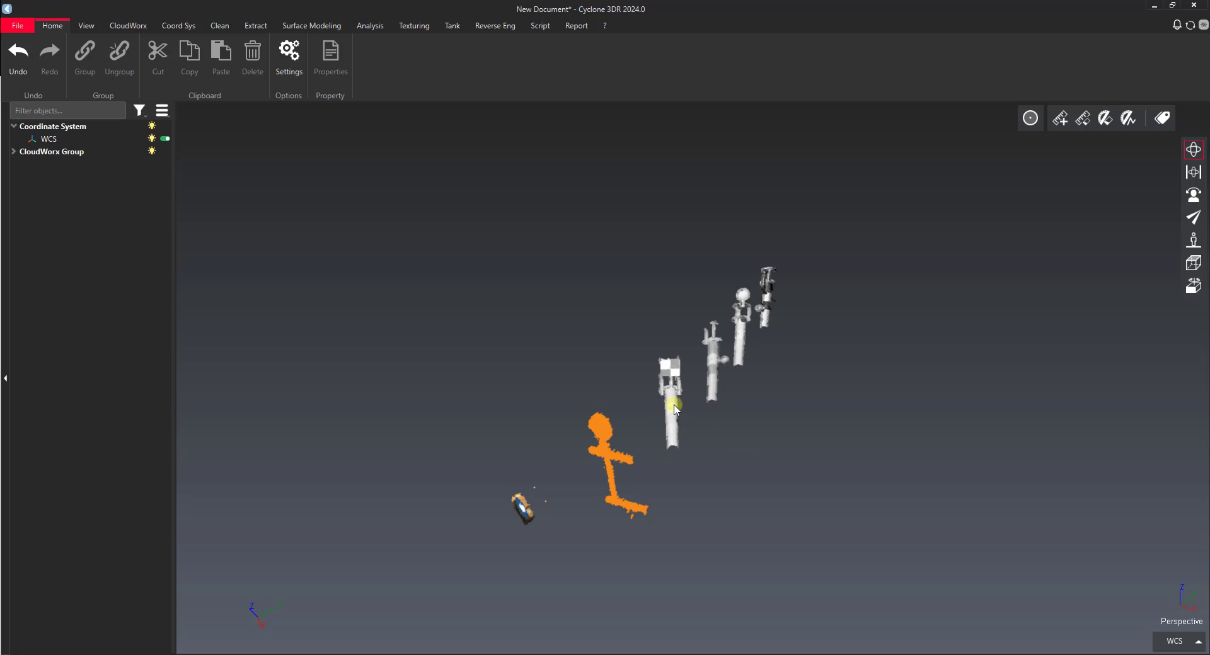
# Step: Orbit the view around the checkered target and the white post
pyautogui.moveTo(672, 400)
pyautogui.mouseDown()
pyautogui.moveTo(513, 332)
pyautogui.moveTo(673, 387)
pyautogui.mouseUp()
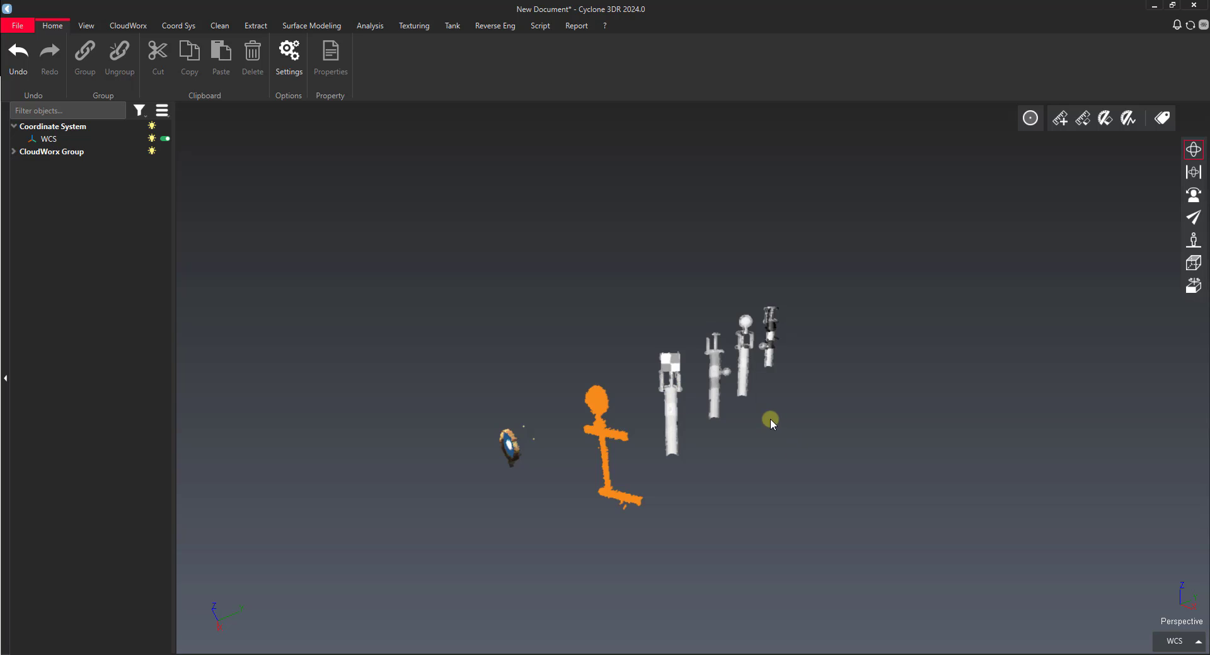
pyautogui.moveTo(675, 403); pyautogui.dragTo(623, 417)
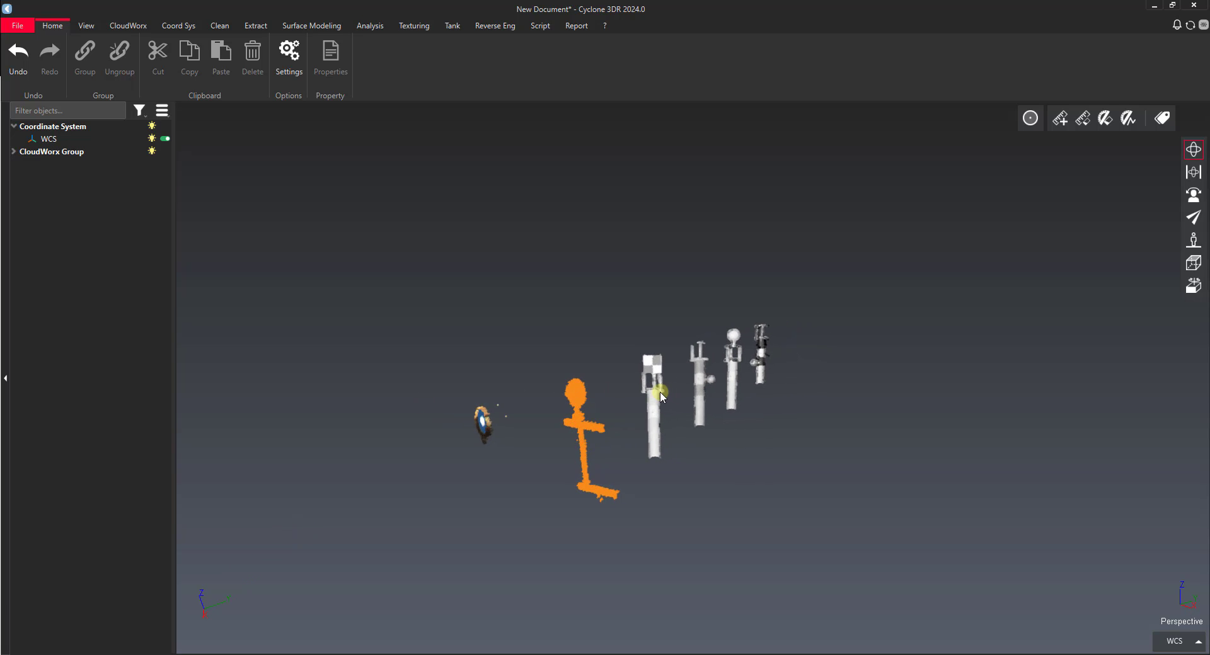
pyautogui.moveTo(662, 398); pyautogui.dragTo(705, 388)
pyautogui.click(418, 383)
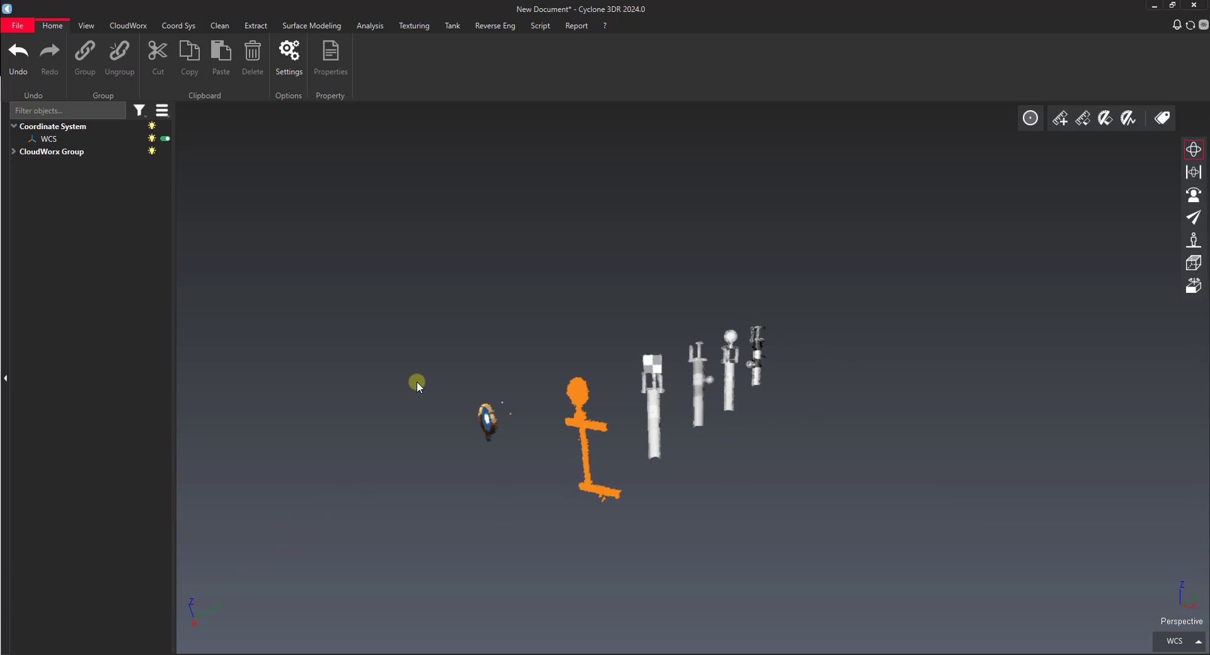
# Step: Expand the CloudWorx Group and inspect the 02_Scanning Target Examples cloud's info card
pyautogui.click(14, 152)
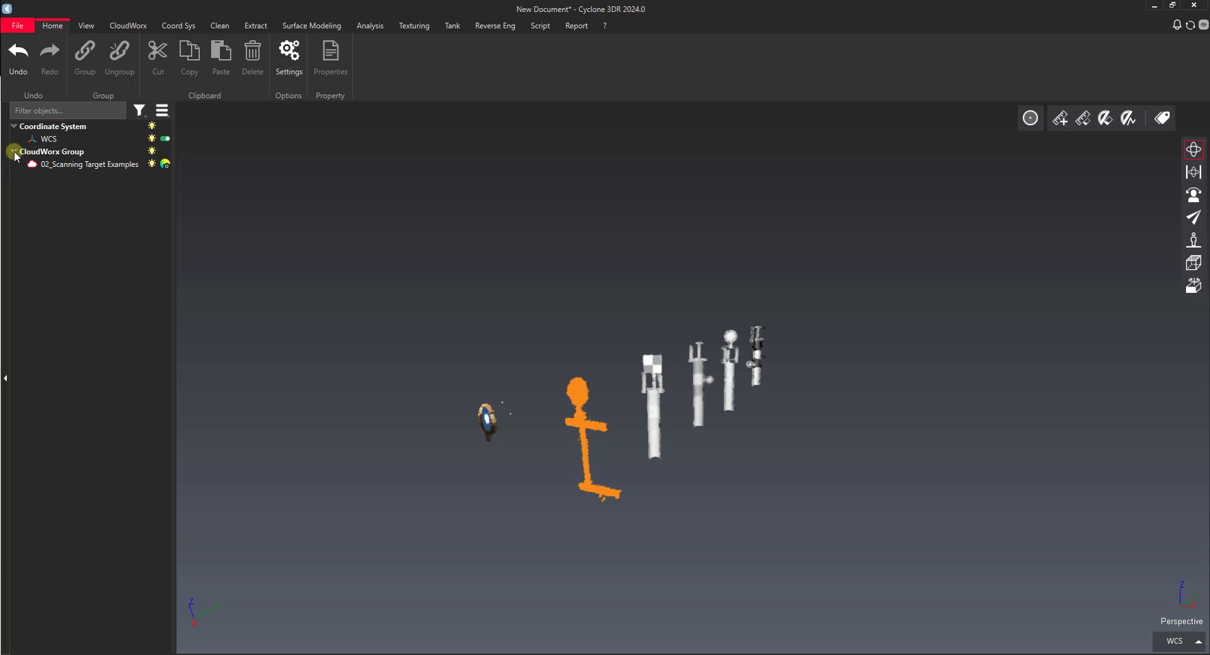
pyautogui.click(96, 168)
pyautogui.moveTo(98, 172)
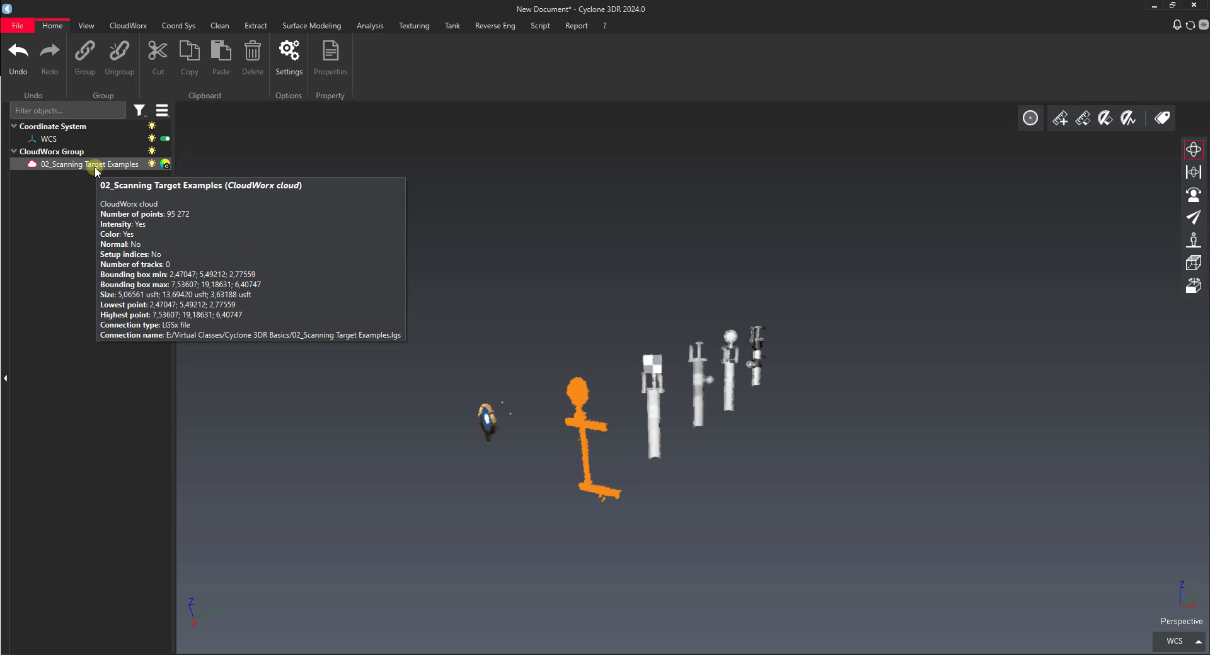
pyautogui.click(67, 152)
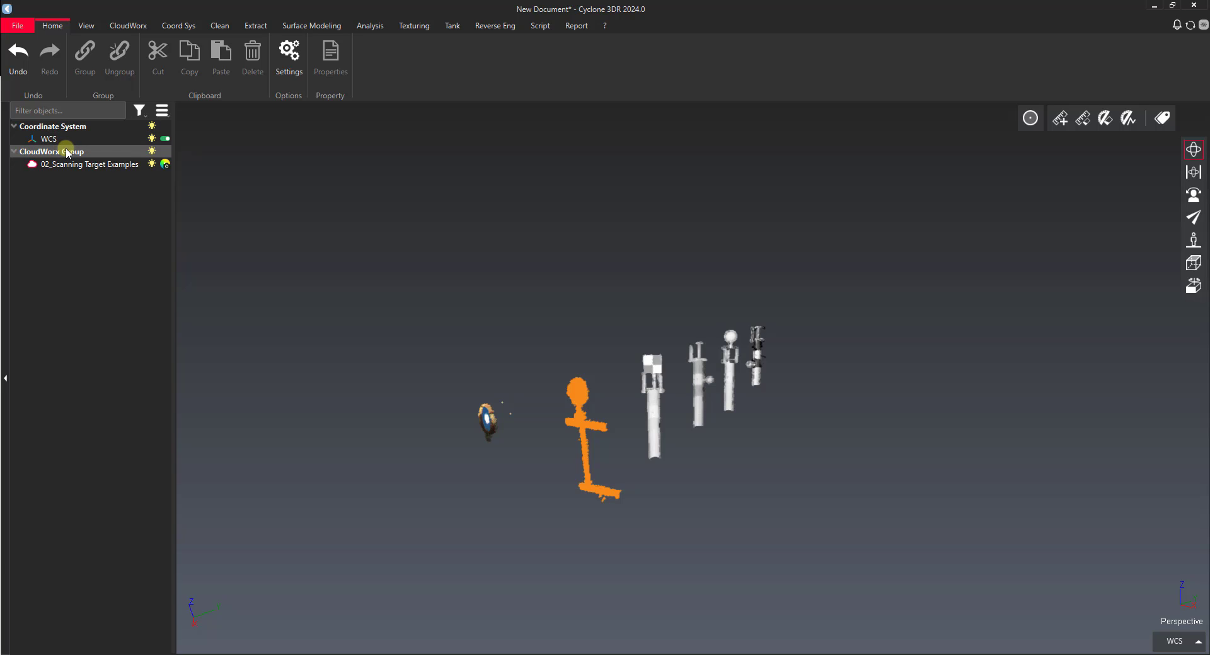
pyautogui.click(31, 165)
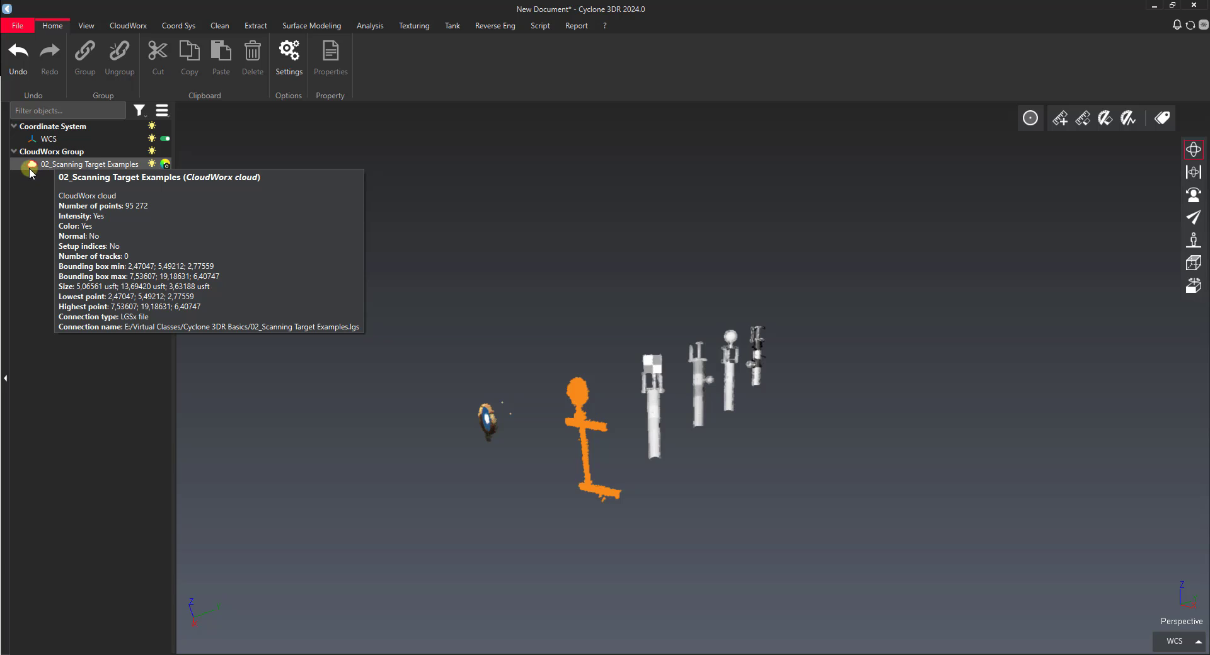
pyautogui.click(21, 179)
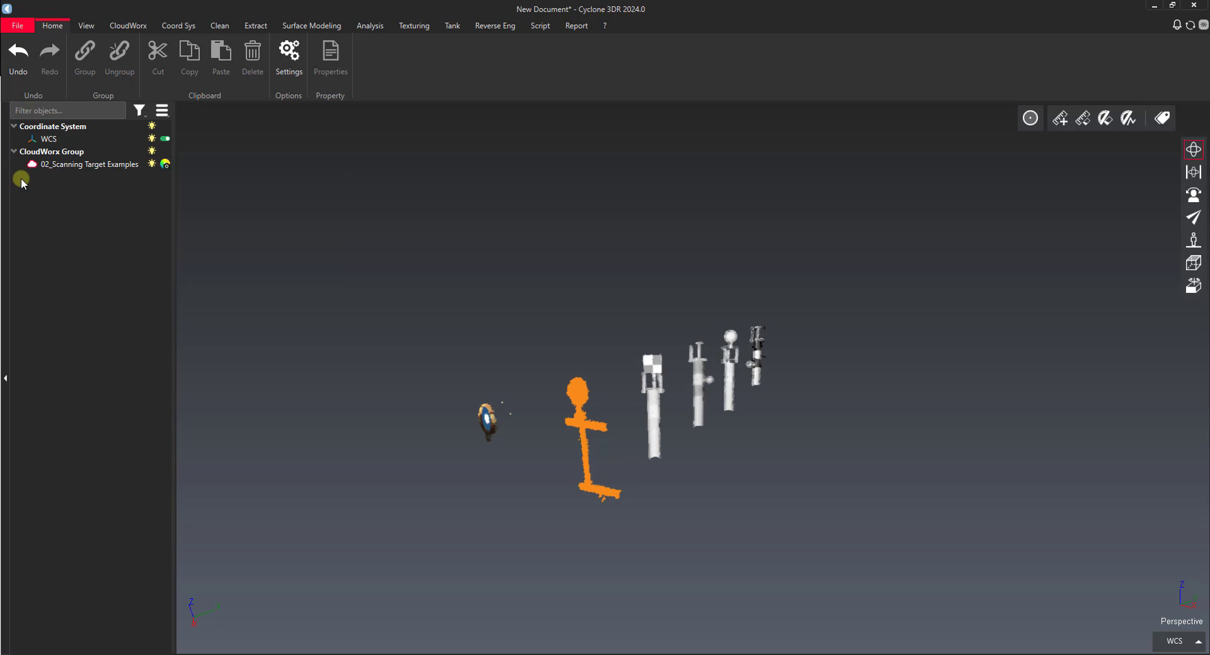
pyautogui.click(31, 165)
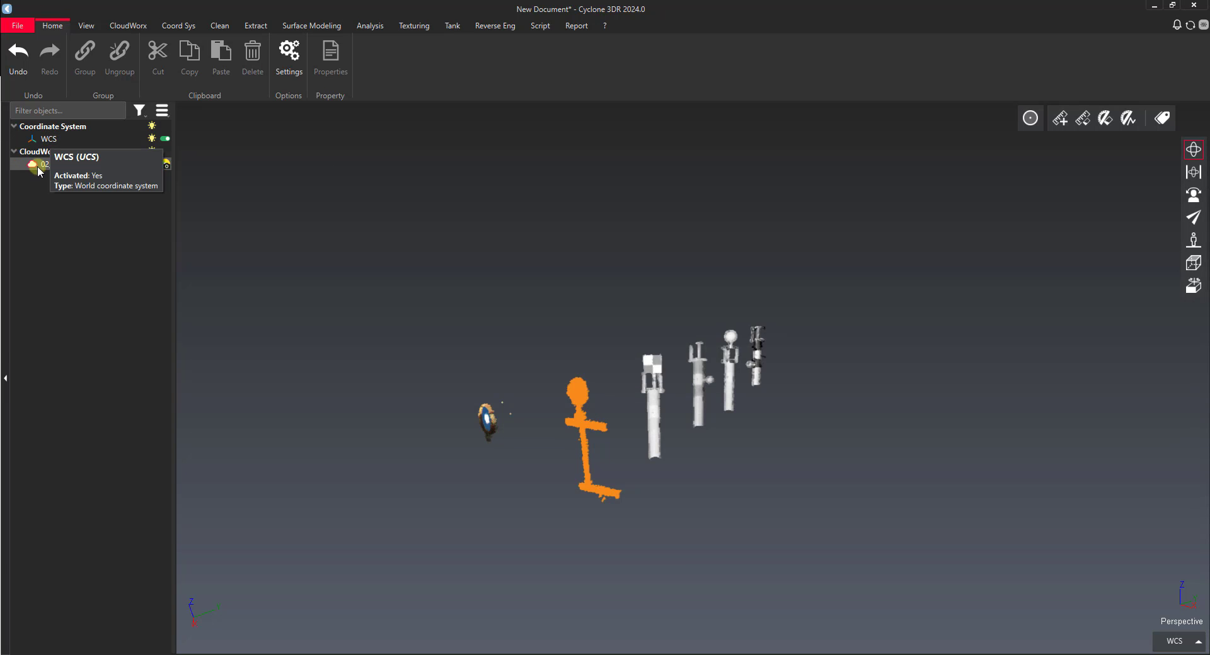
pyautogui.click(420, 227)
pyautogui.click(617, 415)
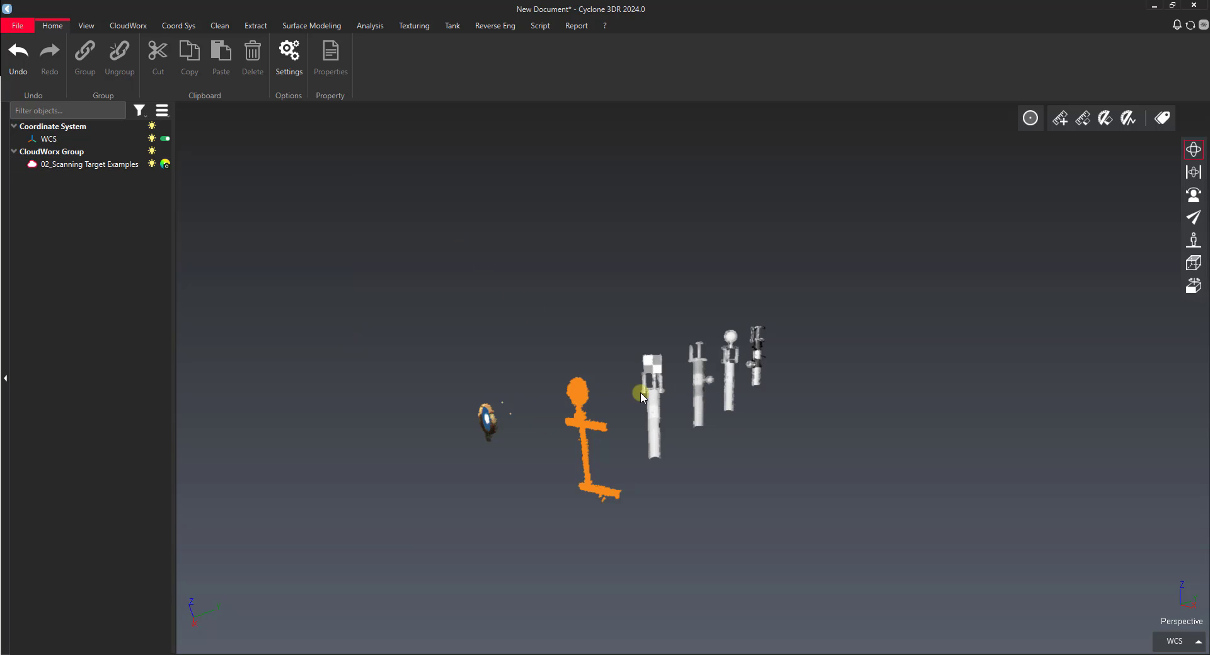
# Step: Drop the .lgs file into Cyclone again and choose Convert LGSx on the import page
pyautogui.click(330, 654)
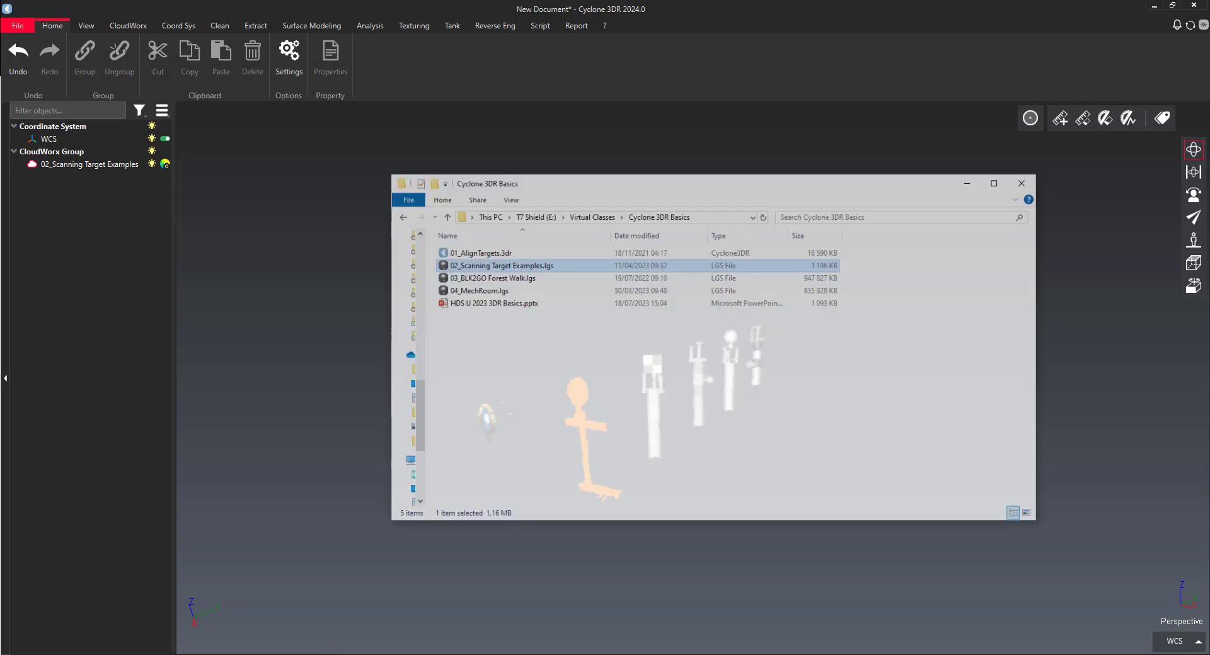
pyautogui.moveTo(508, 238); pyautogui.dragTo(331, 205)
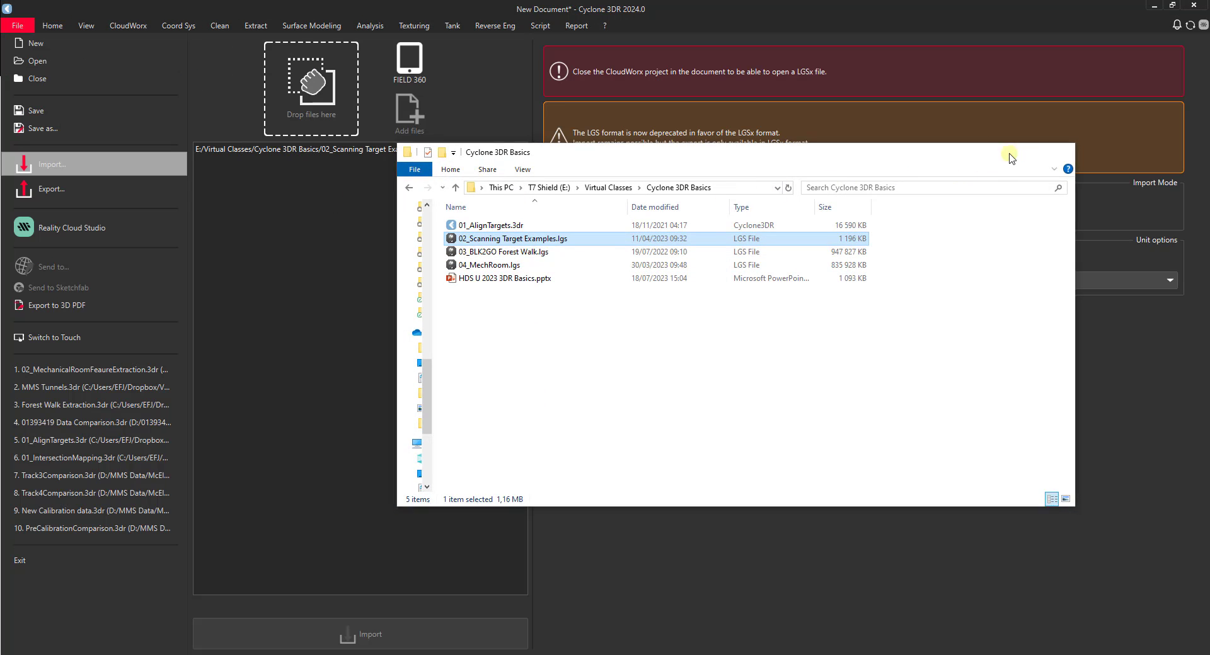
pyautogui.click(1008, 157)
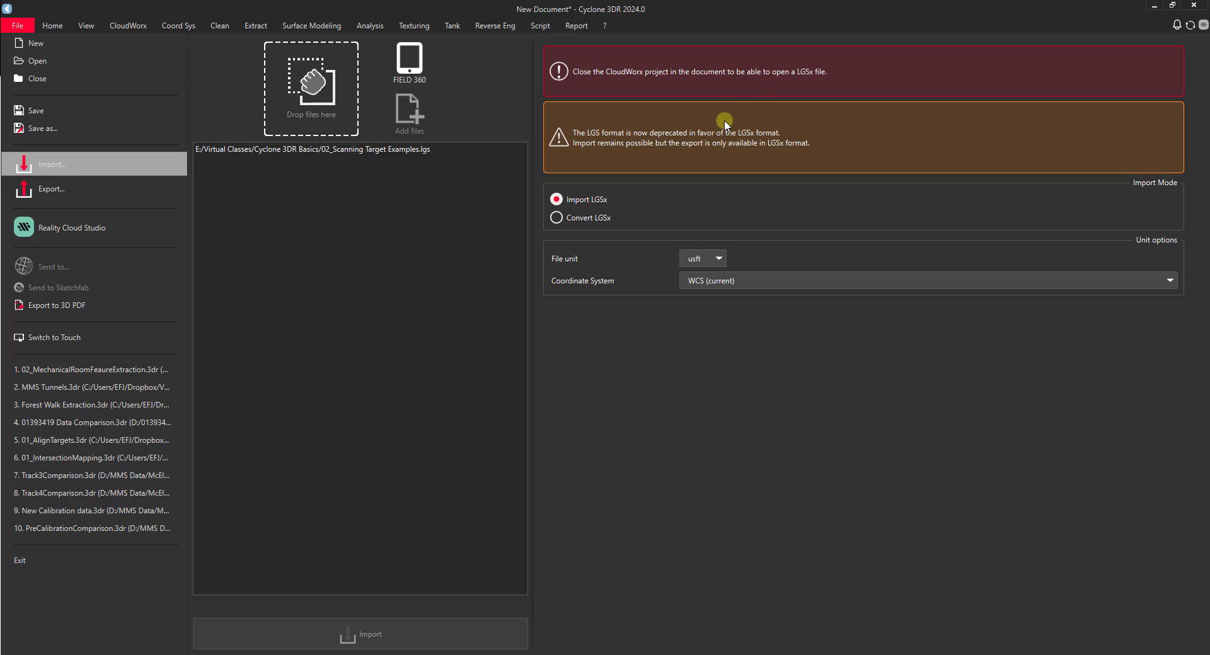
pyautogui.click(556, 219)
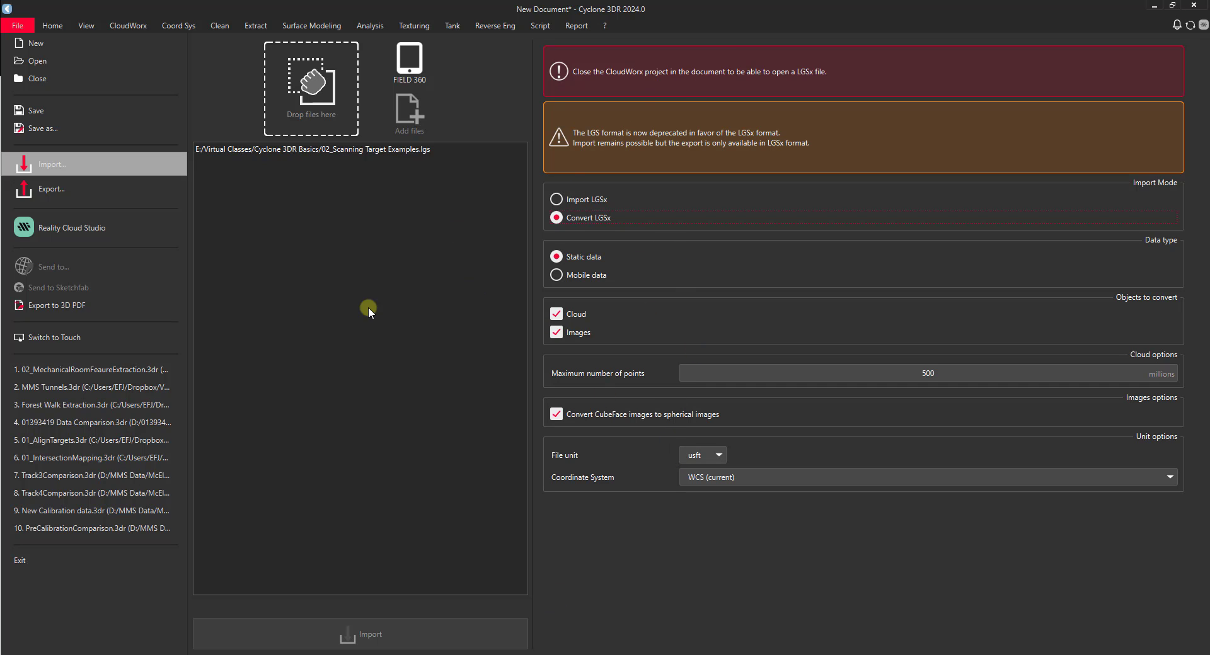
# Step: Leave the import page and select the 02_Scanning Target Examples cloud on the CloudWorx tab
pyautogui.click(86, 25)
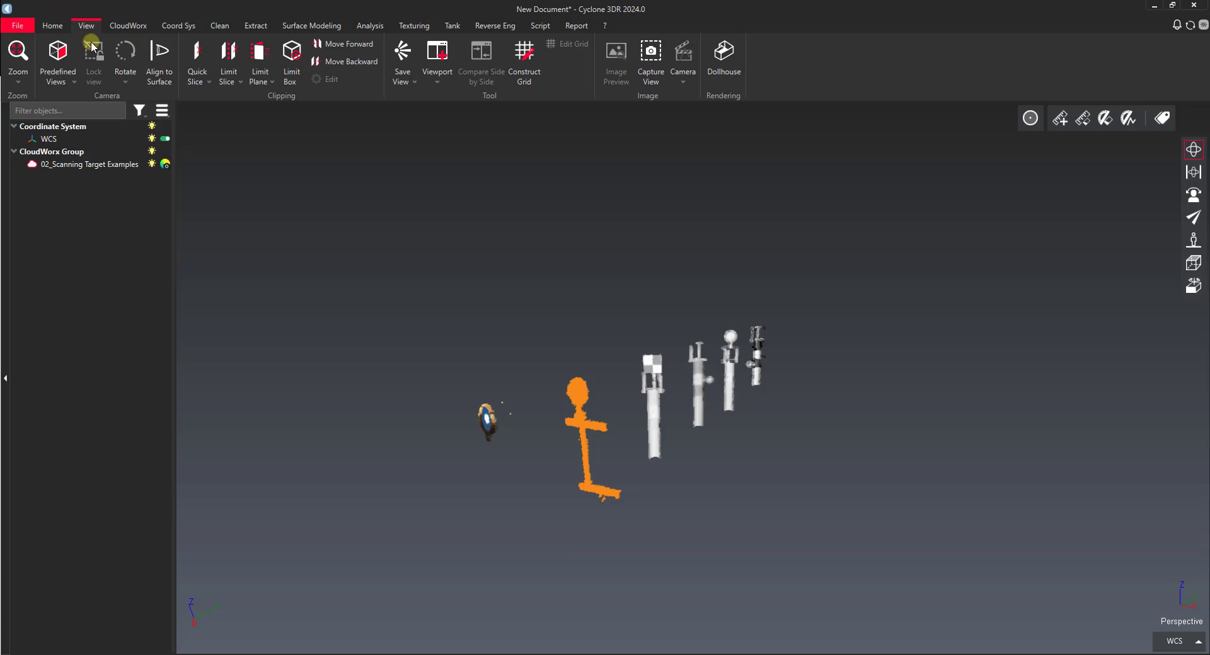
pyautogui.click(82, 165)
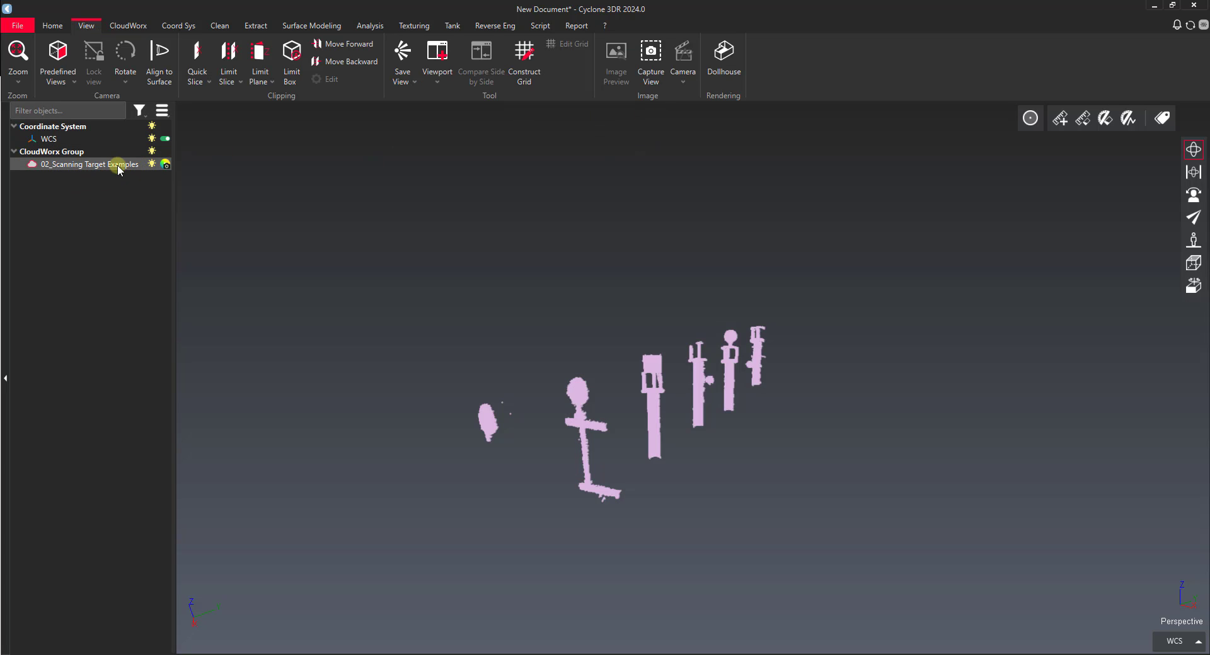
pyautogui.moveTo(119, 167)
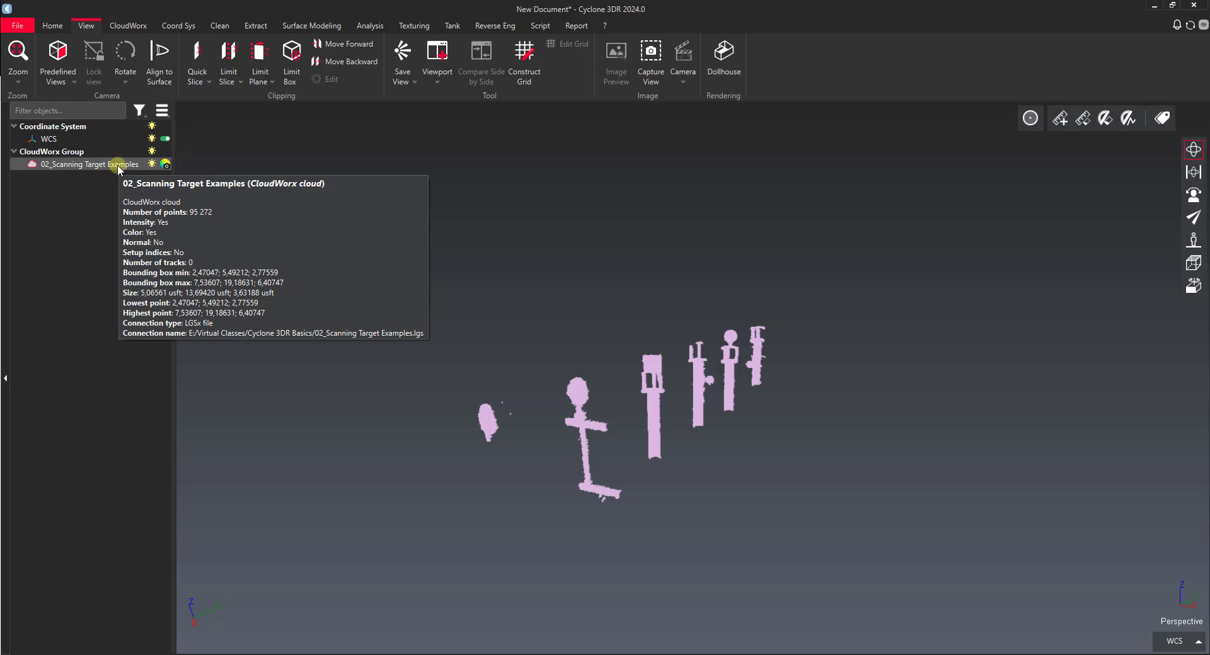
pyautogui.click(129, 26)
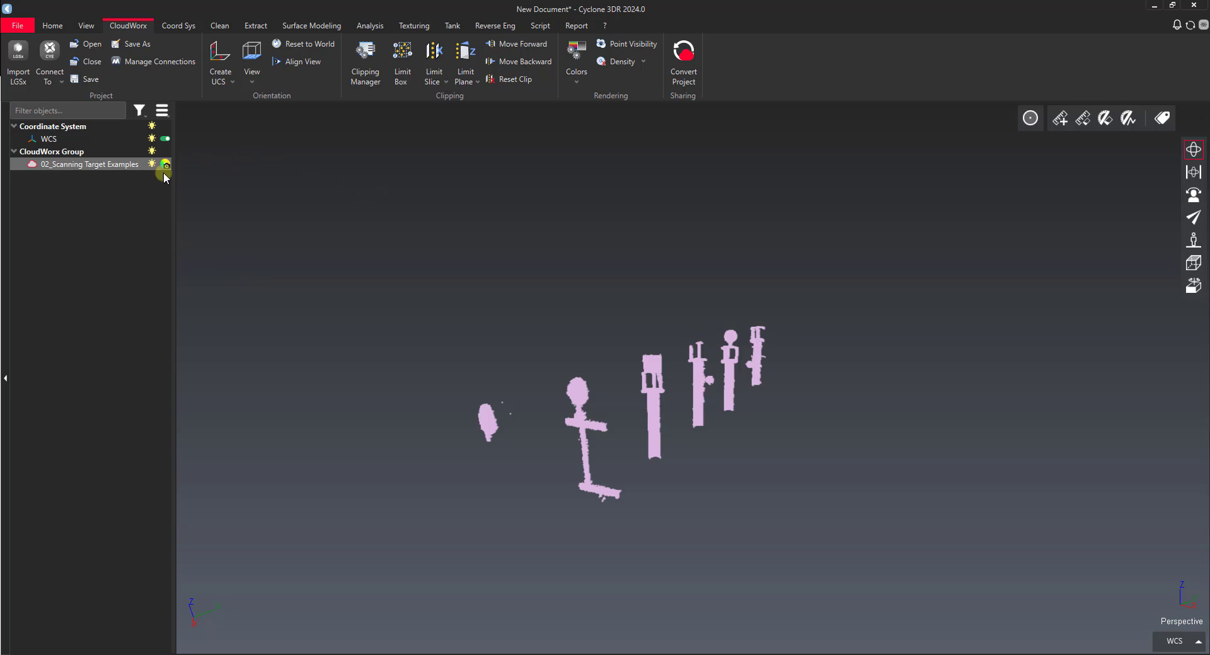
# Step: Convert the project with a 500 million maximum point limit and dismiss the no-images notice
pyautogui.click(686, 64)
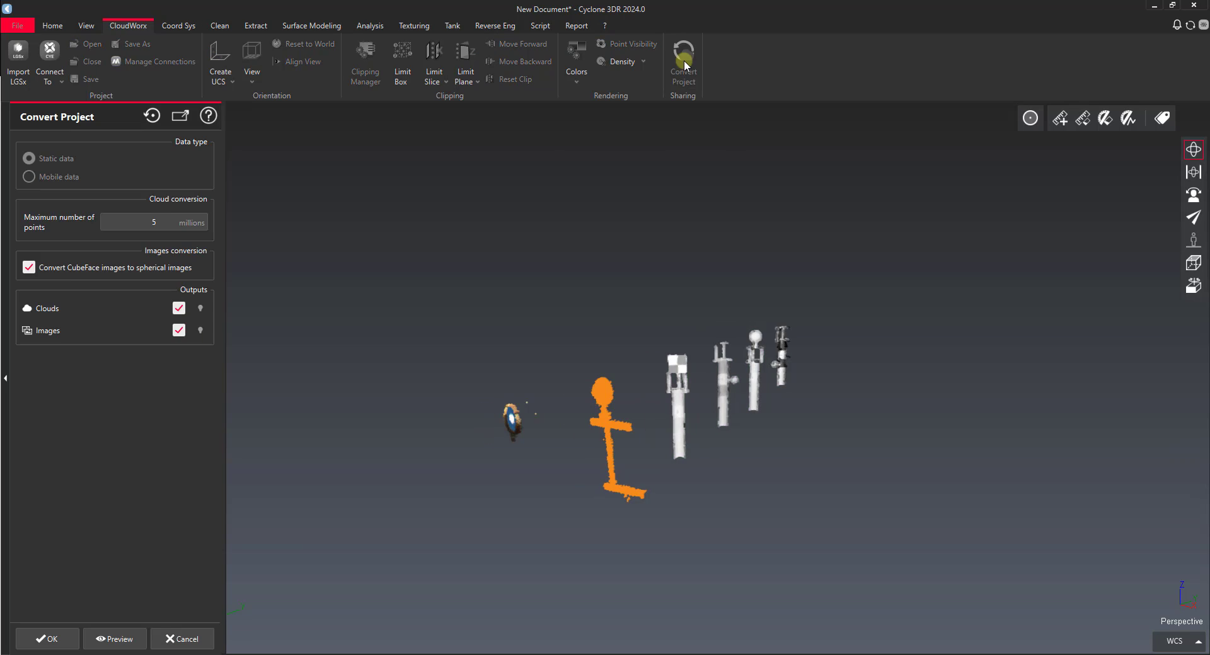
pyautogui.click(138, 225)
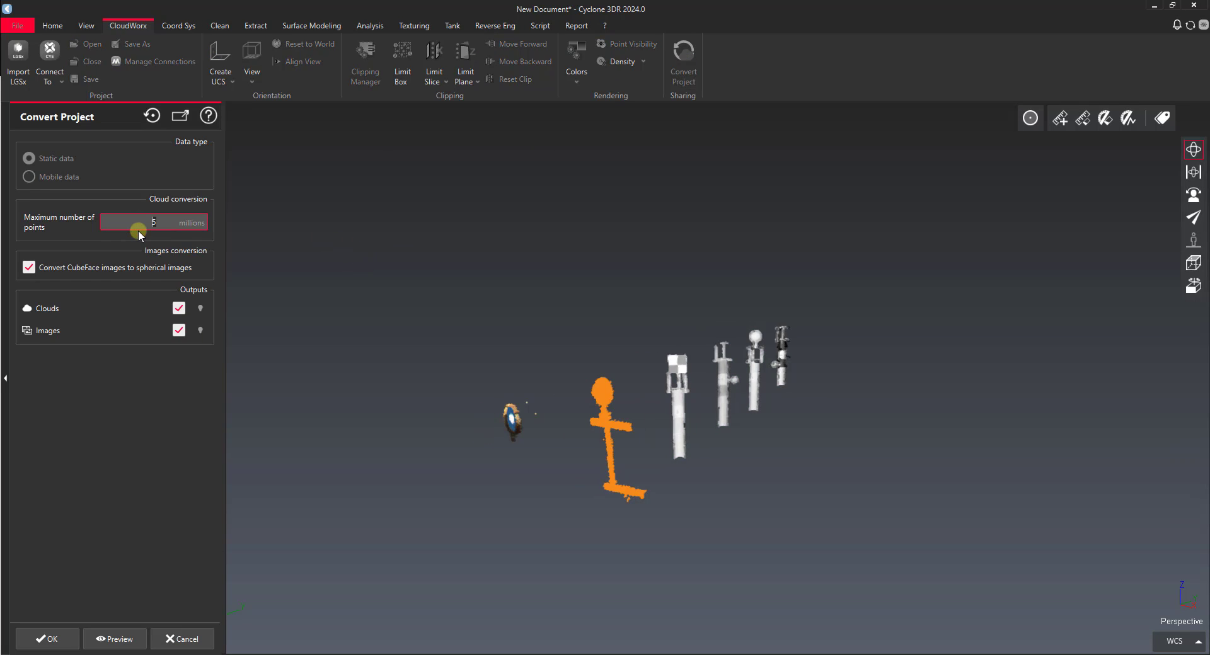
pyautogui.click(104, 388)
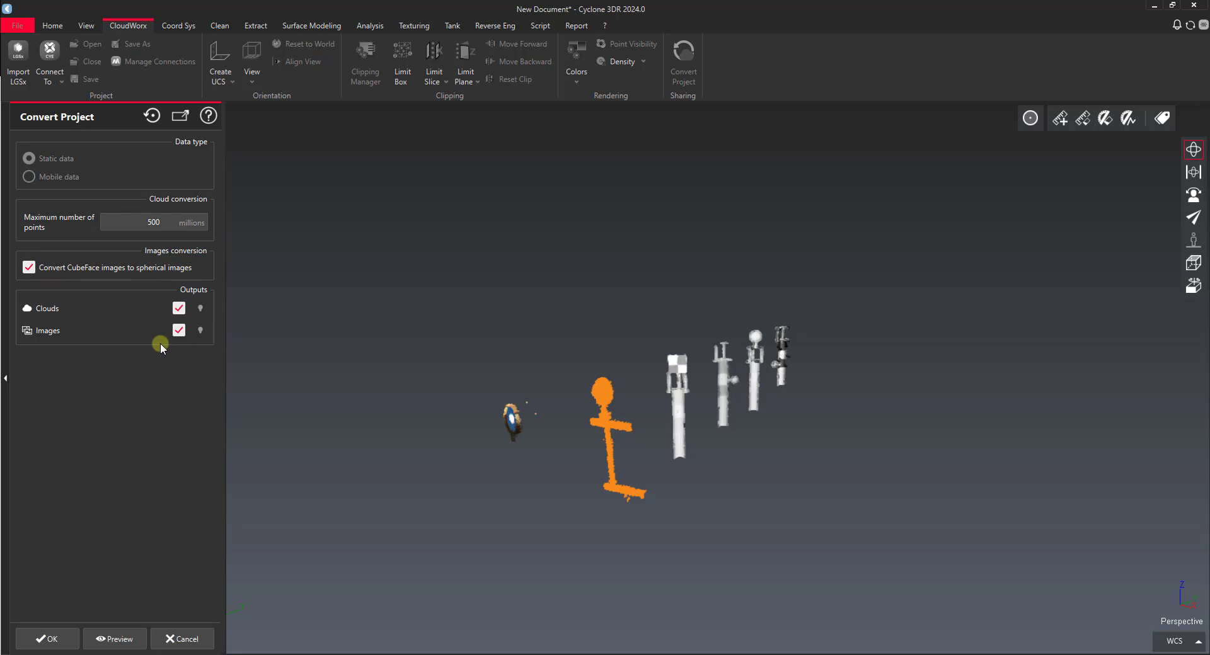
pyautogui.click(64, 640)
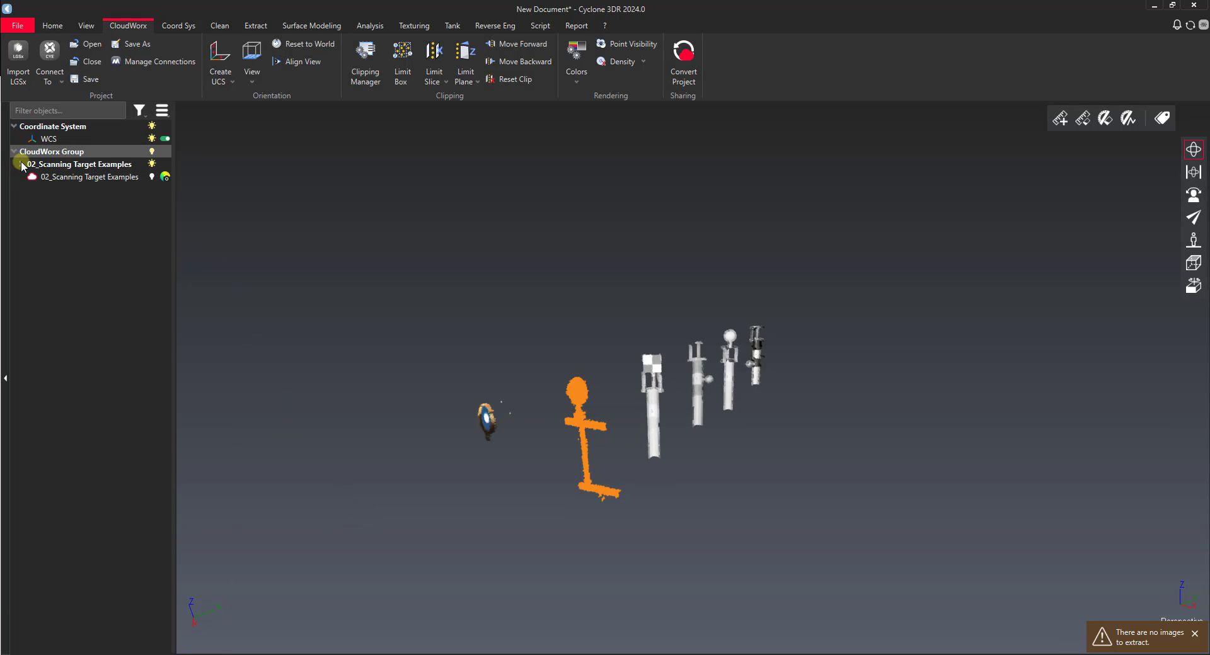
pyautogui.click(1195, 634)
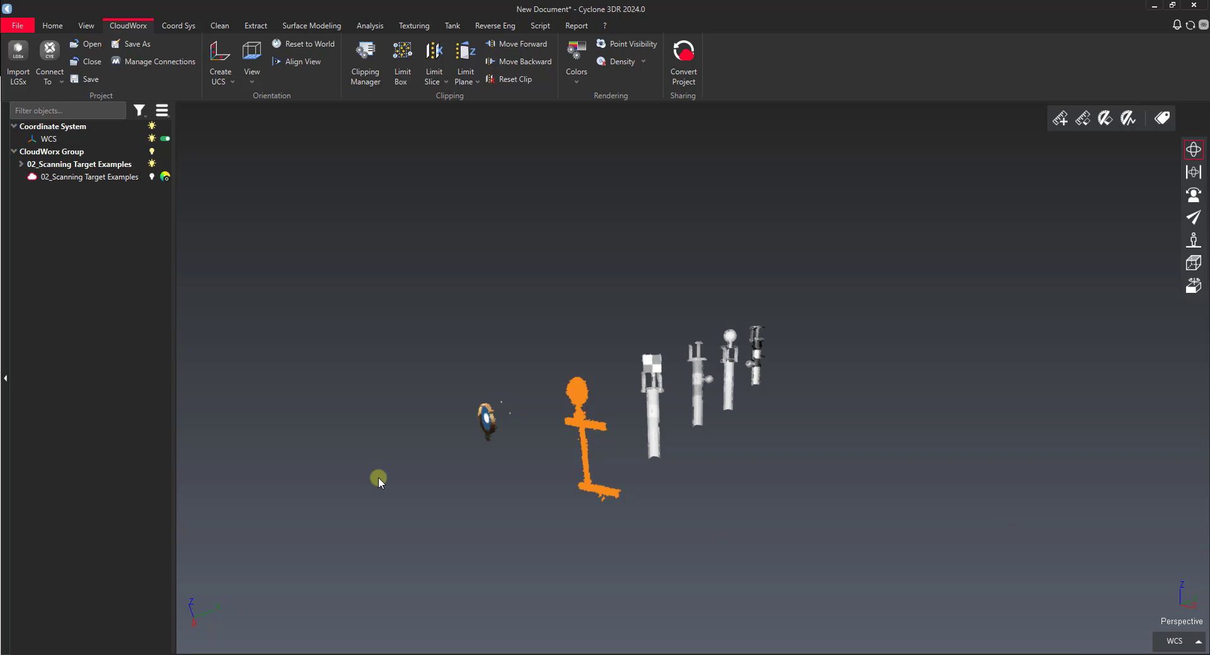
# Step: Expand the converted group, show the native cloud, and switch off shading for unlit rendering
pyautogui.click(21, 163)
pyautogui.click(62, 178)
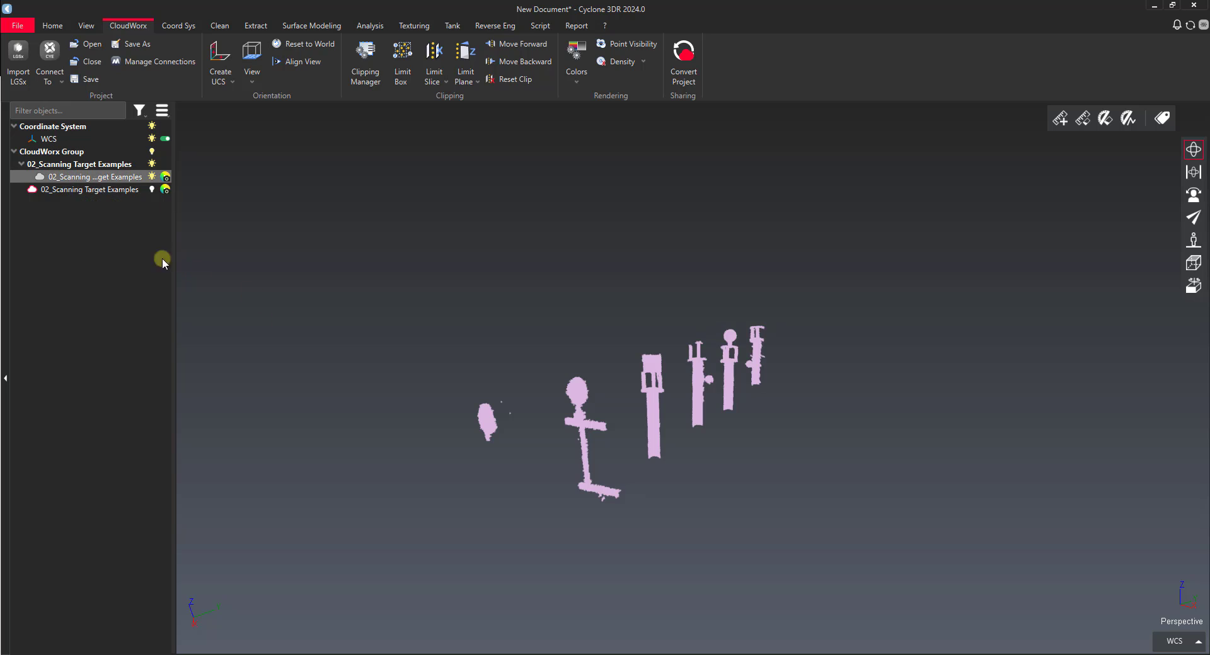
pyautogui.click(152, 189)
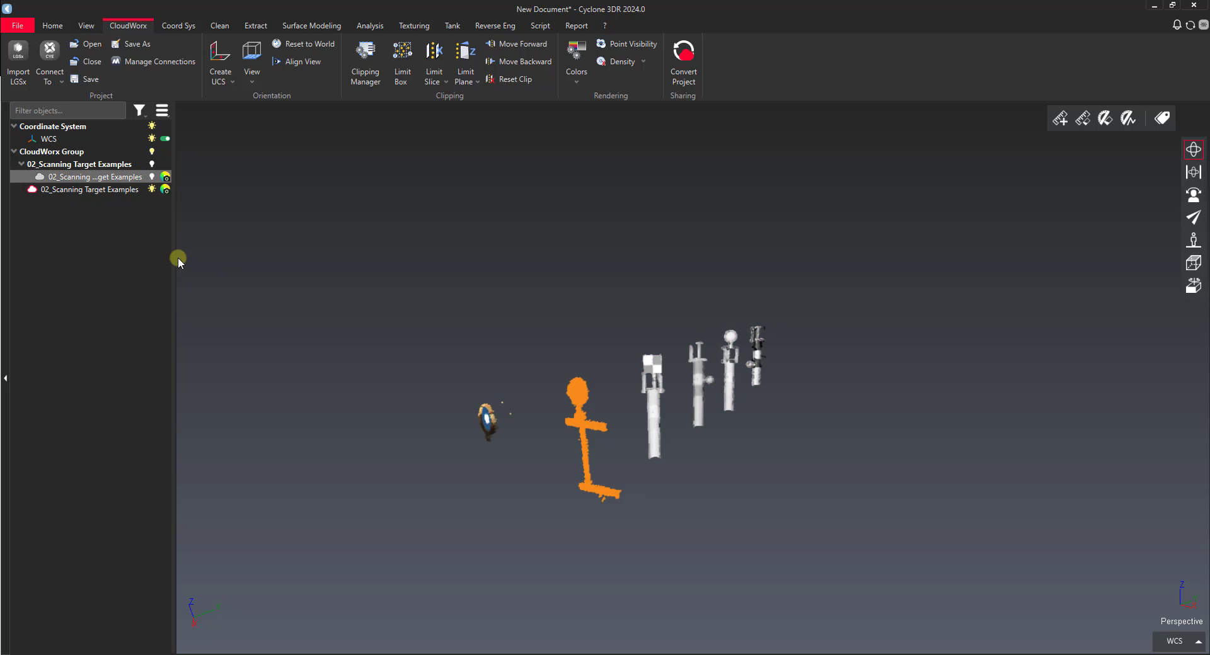
pyautogui.click(152, 177)
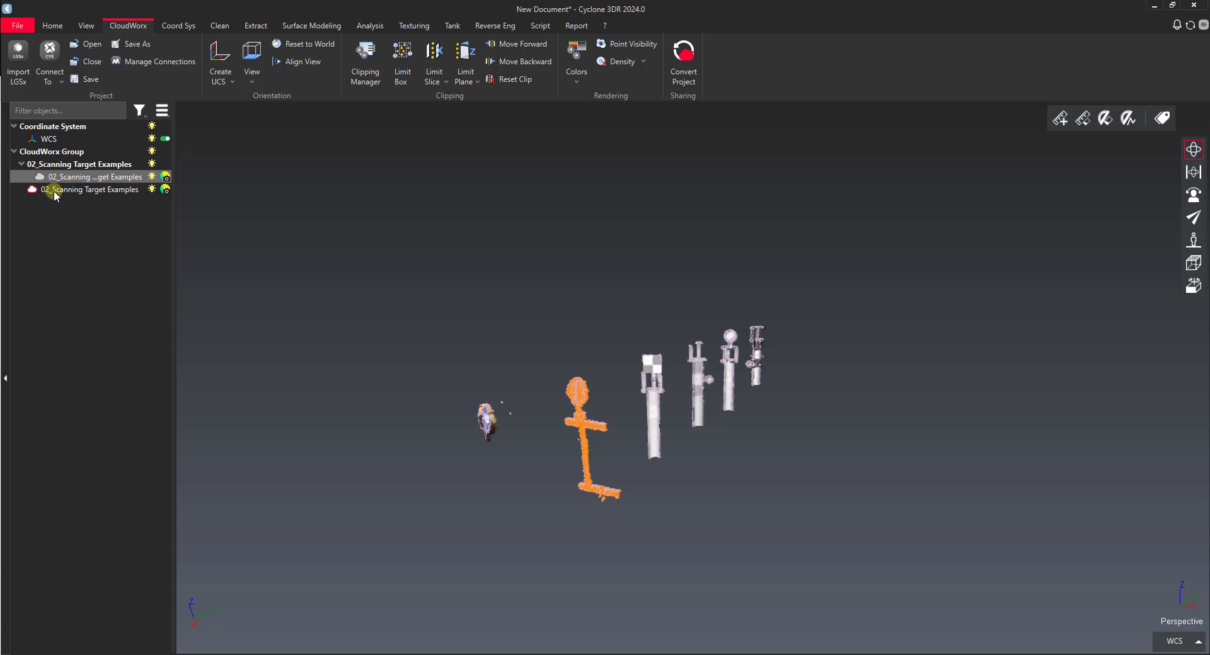
pyautogui.click(124, 166)
pyautogui.click(152, 178)
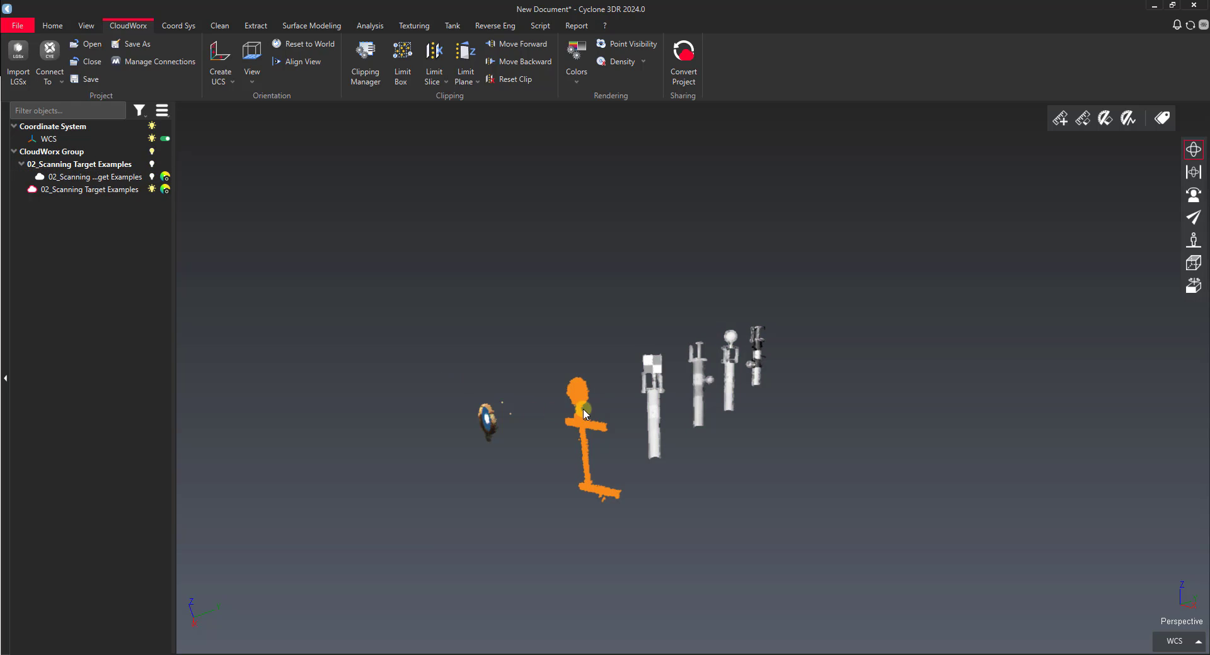
pyautogui.moveTo(582, 405); pyautogui.dragTo(506, 356)
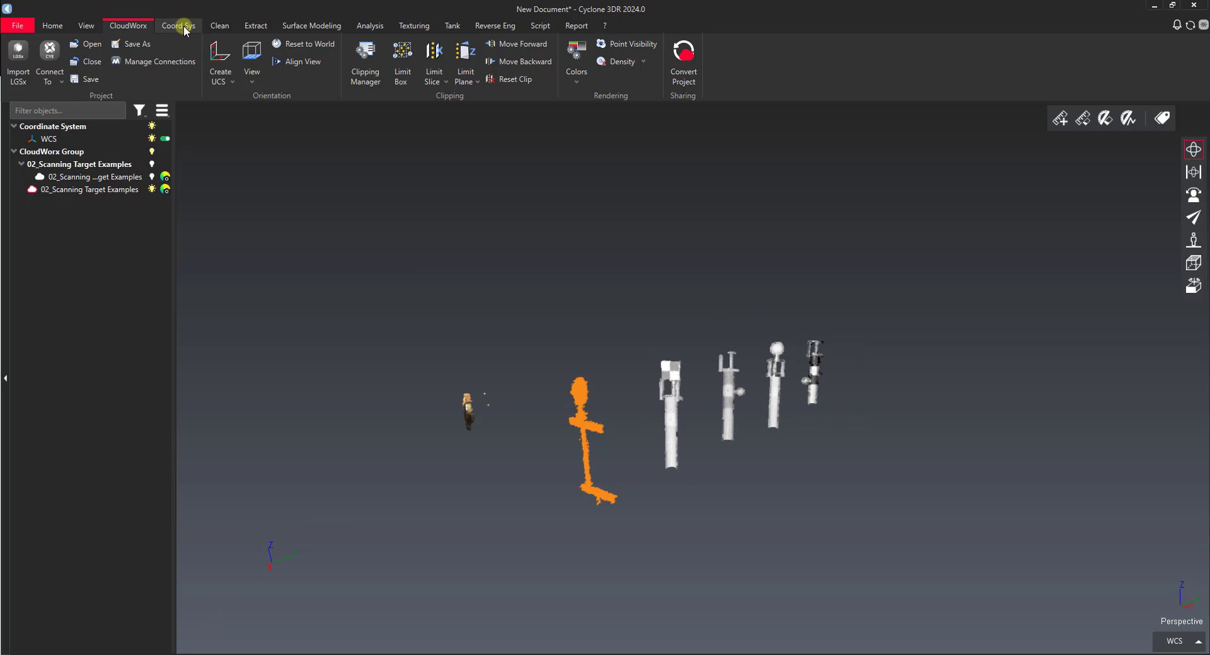
pyautogui.click(254, 27)
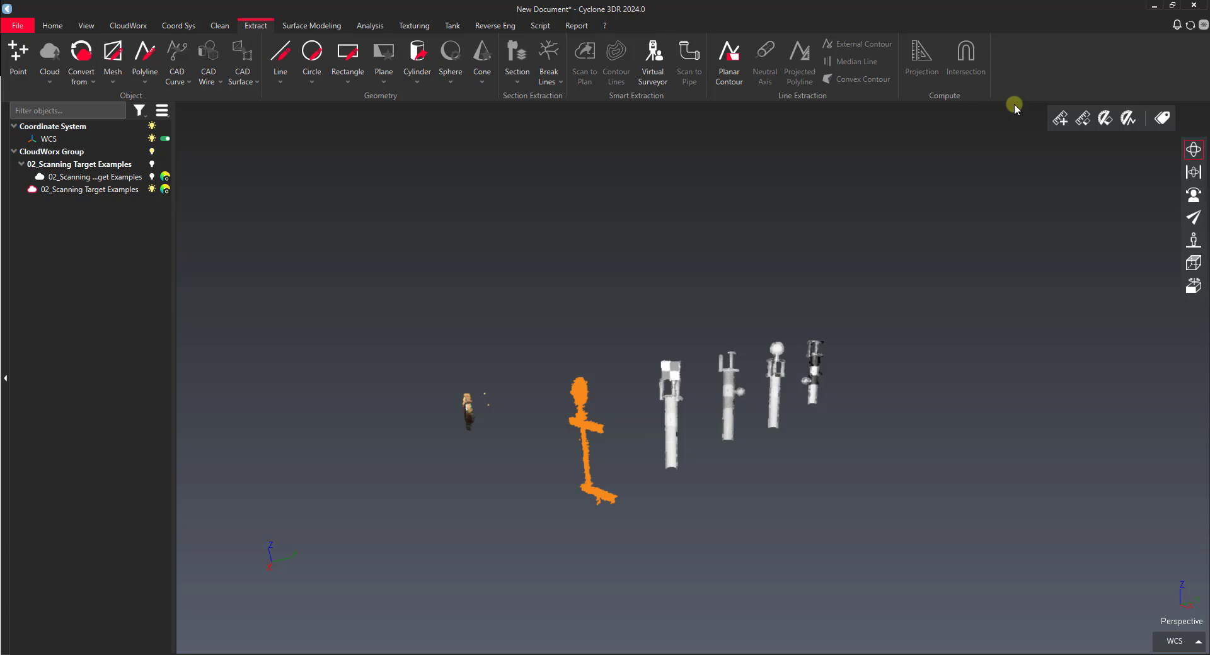
pyautogui.click(1162, 118)
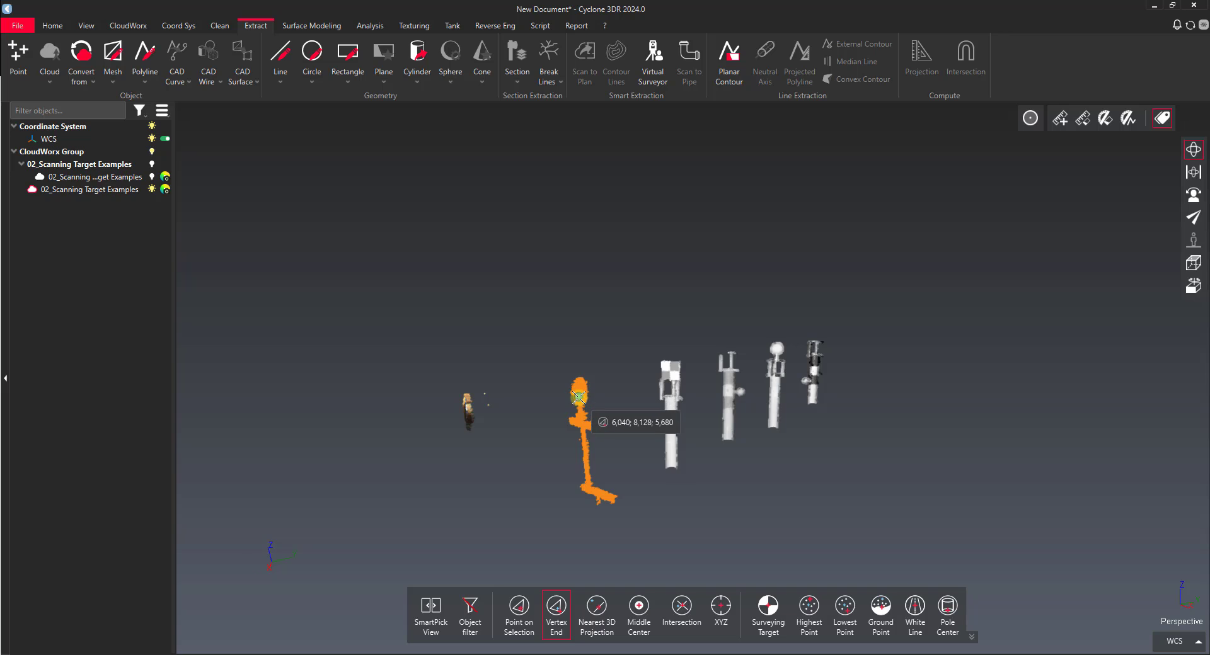
pyautogui.scroll(3, 582, 392)
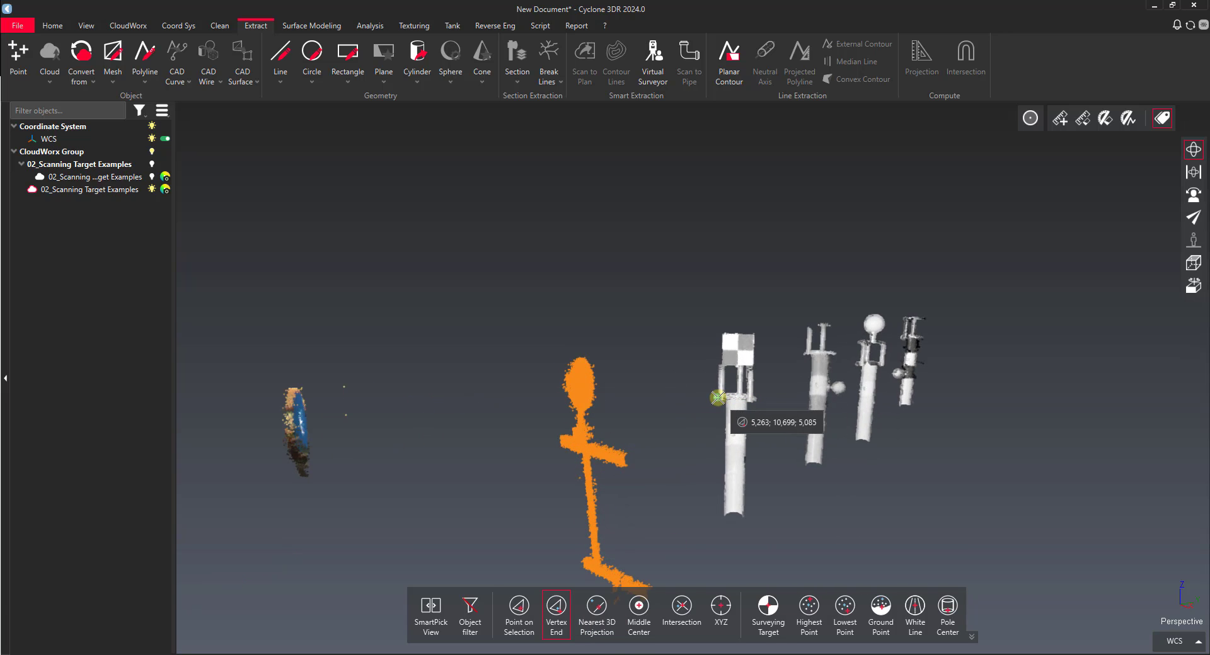
pyautogui.press('Escape')
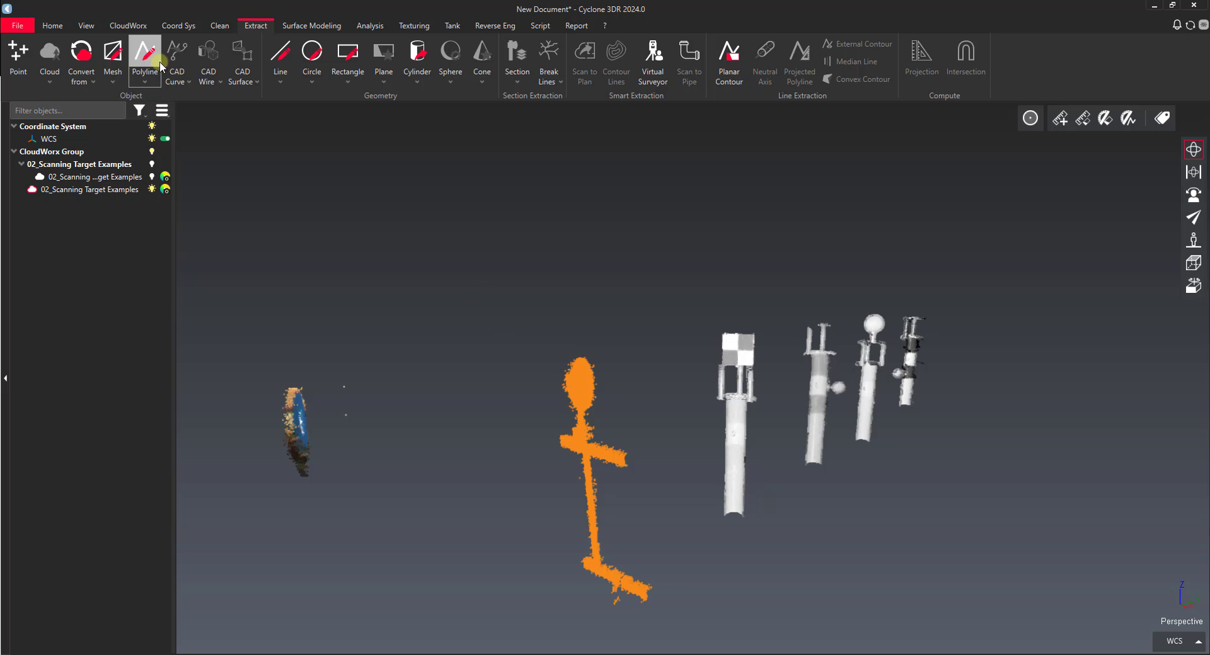
pyautogui.click(305, 28)
pyautogui.click(583, 395)
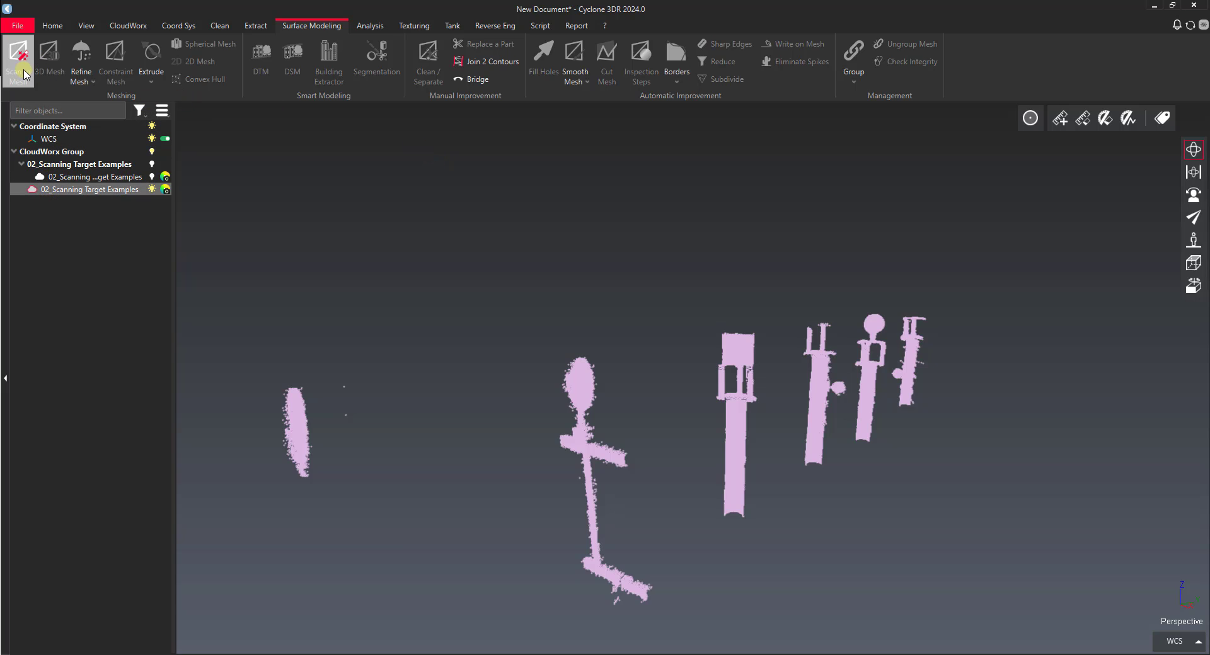
pyautogui.click(264, 28)
pyautogui.click(145, 63)
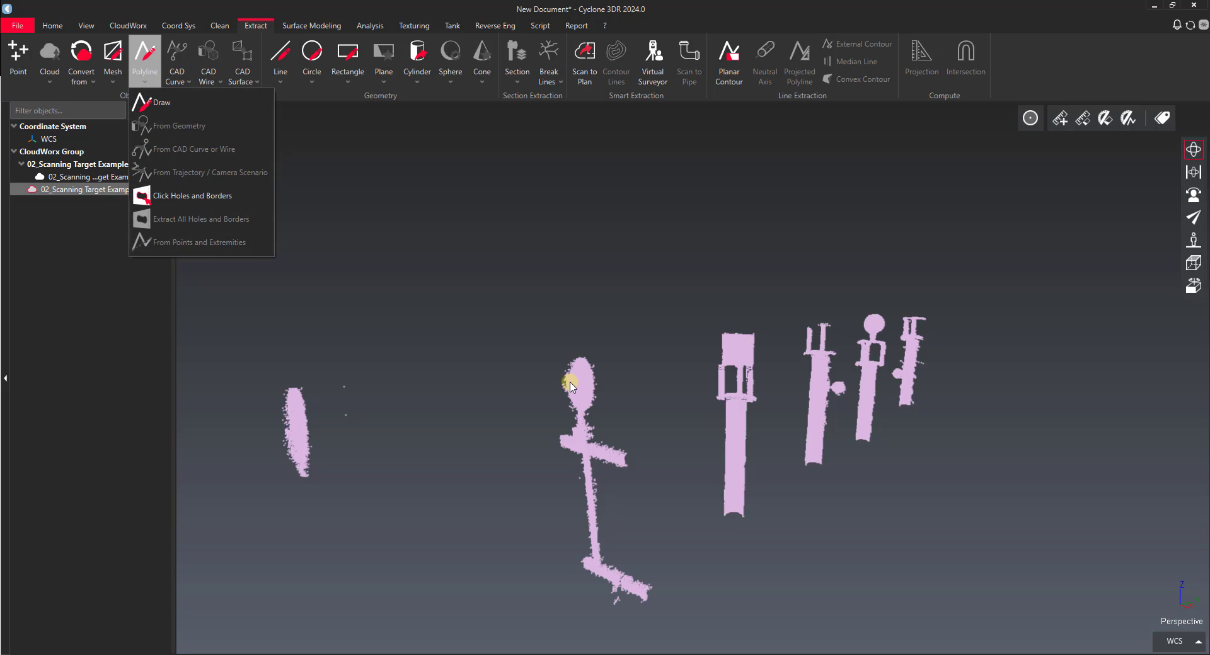
pyautogui.click(167, 105)
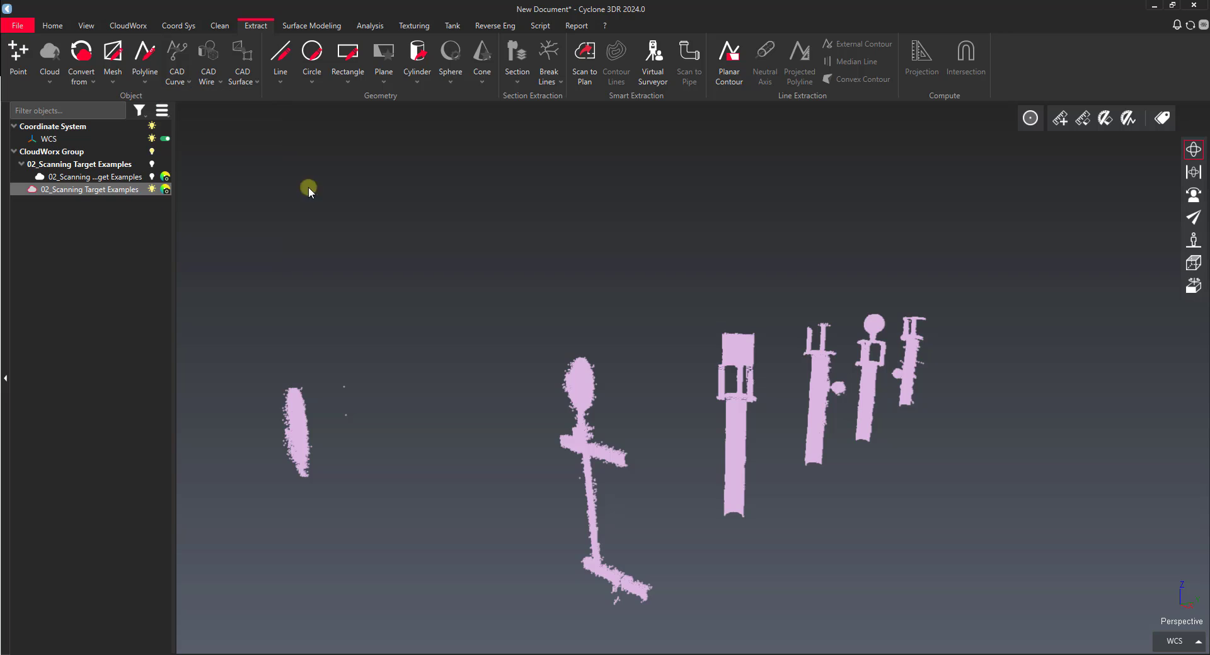
pyautogui.click(575, 383)
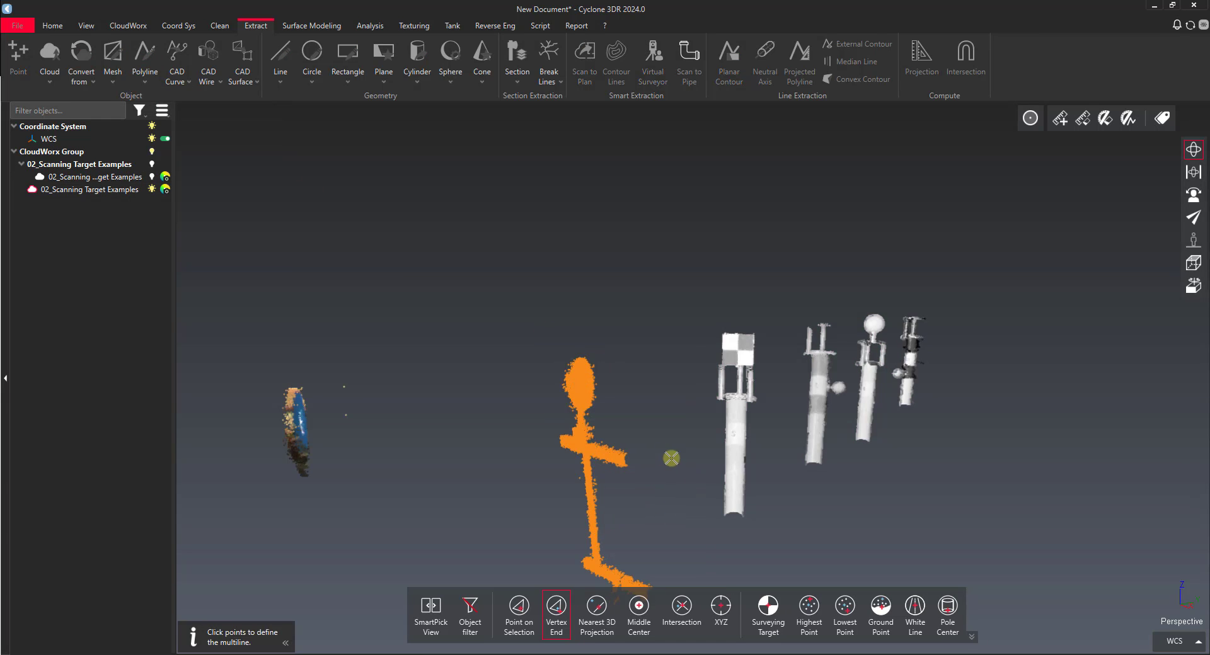
pyautogui.press('Escape')
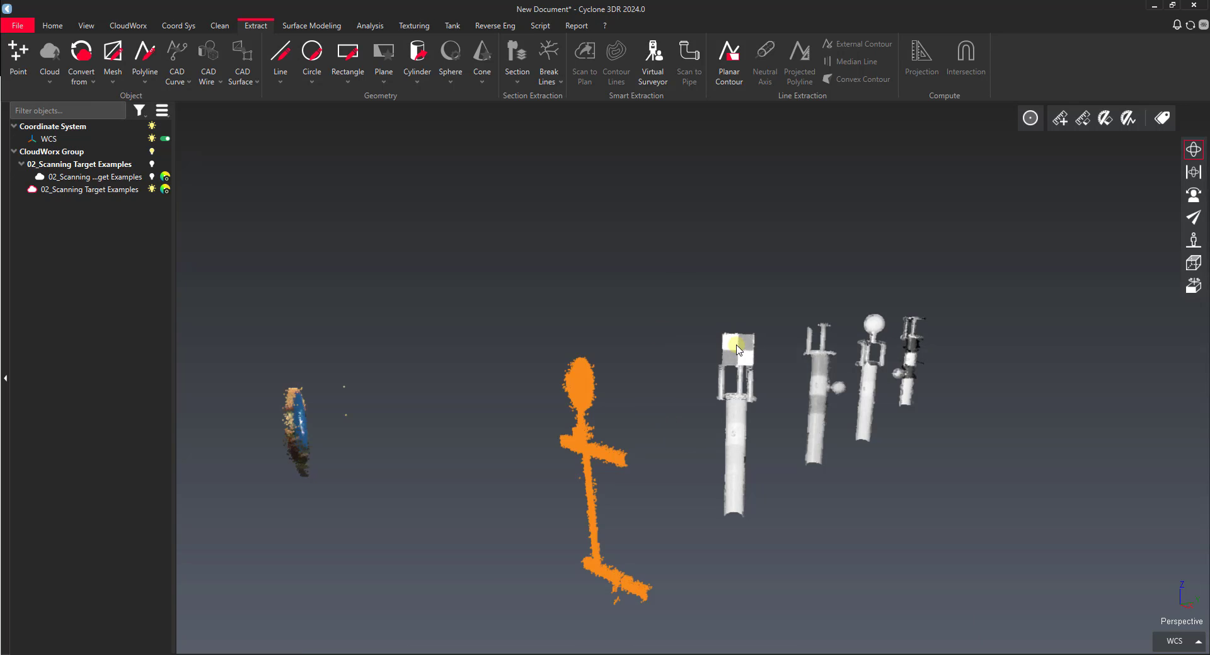
pyautogui.click(143, 27)
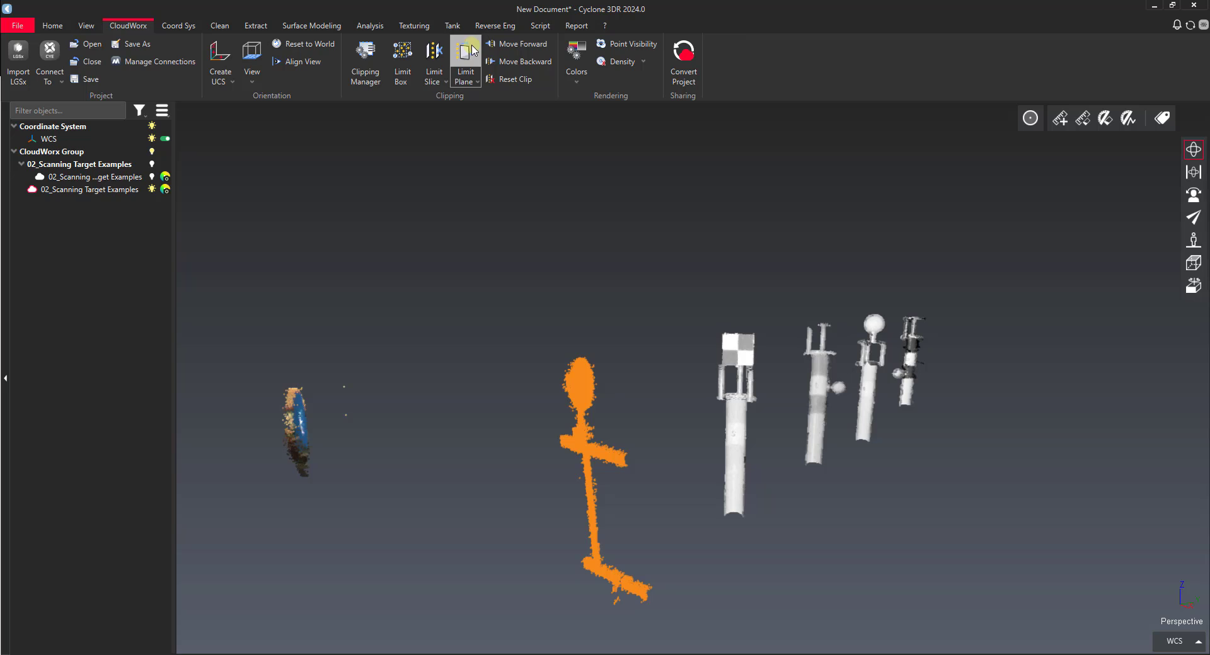
pyautogui.click(467, 79)
pyautogui.click(449, 153)
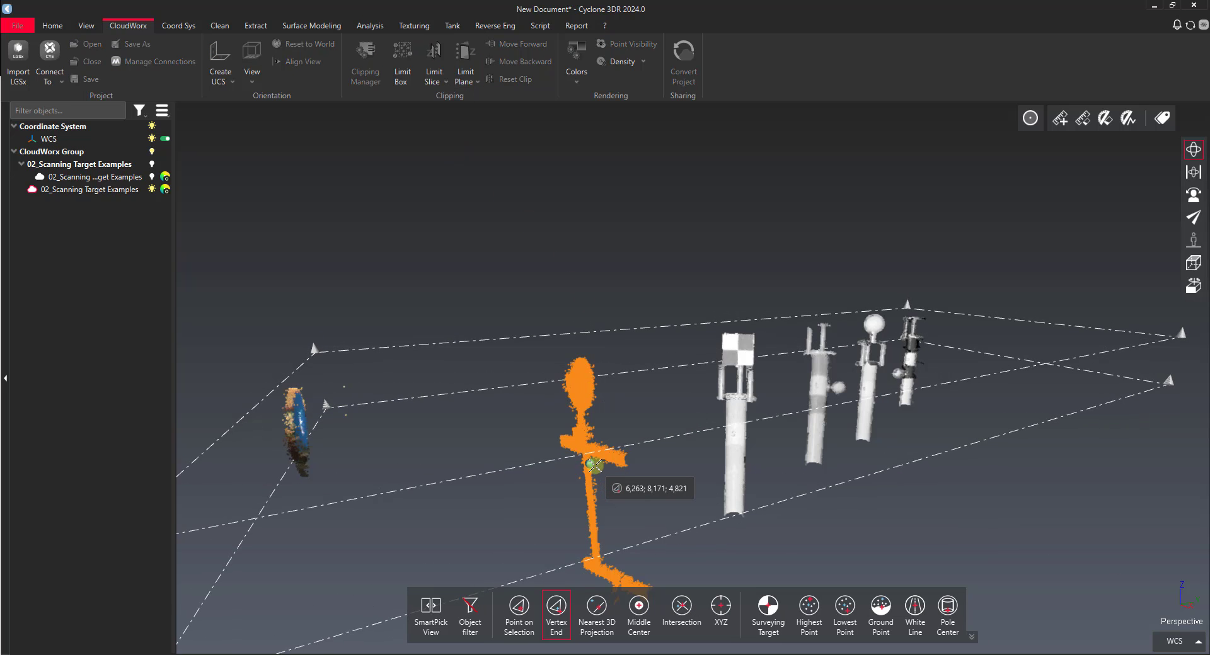
pyautogui.click(659, 496)
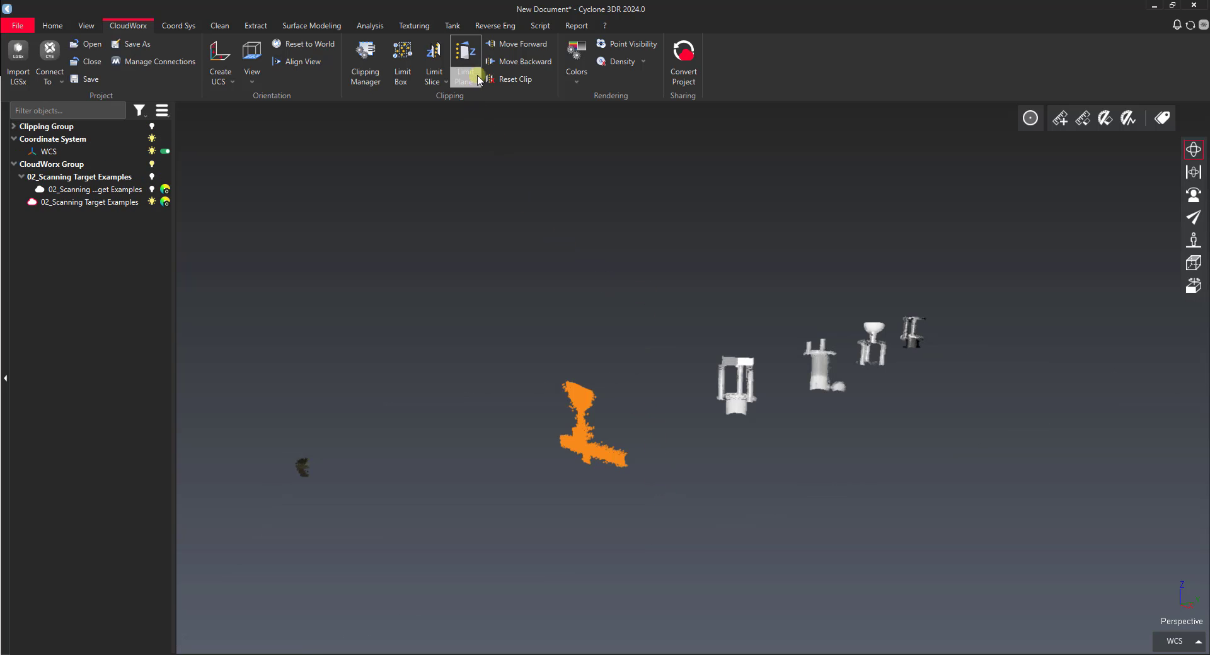
pyautogui.click(511, 47)
pyautogui.click(510, 62)
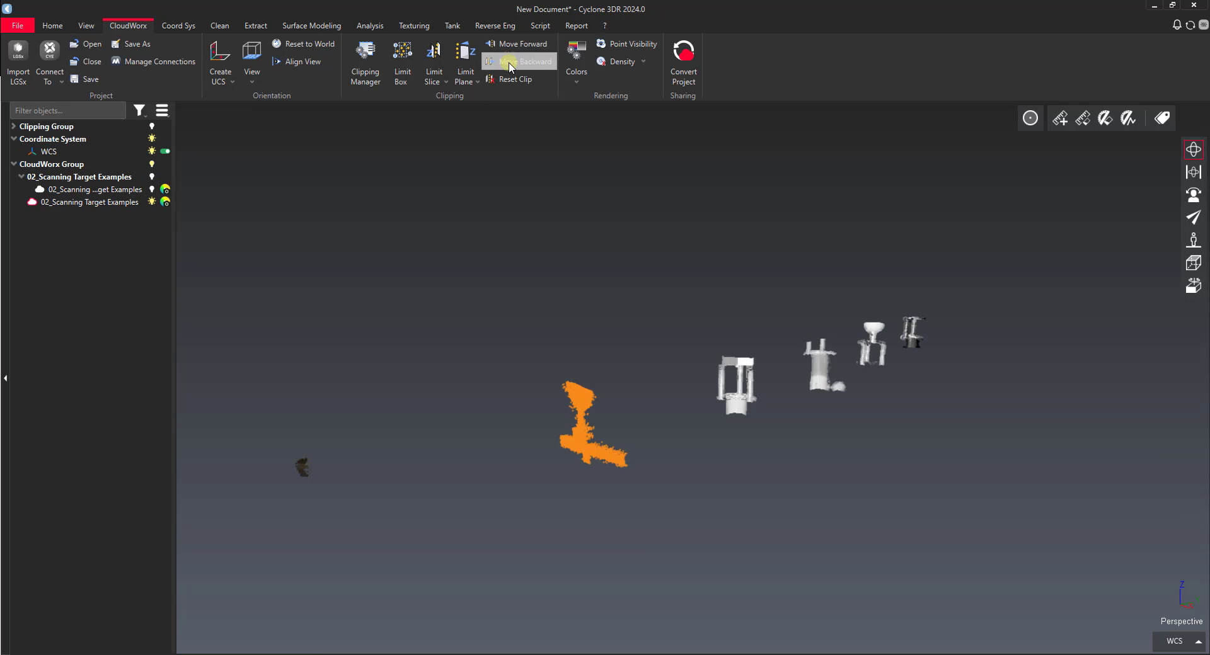
pyautogui.click(511, 65)
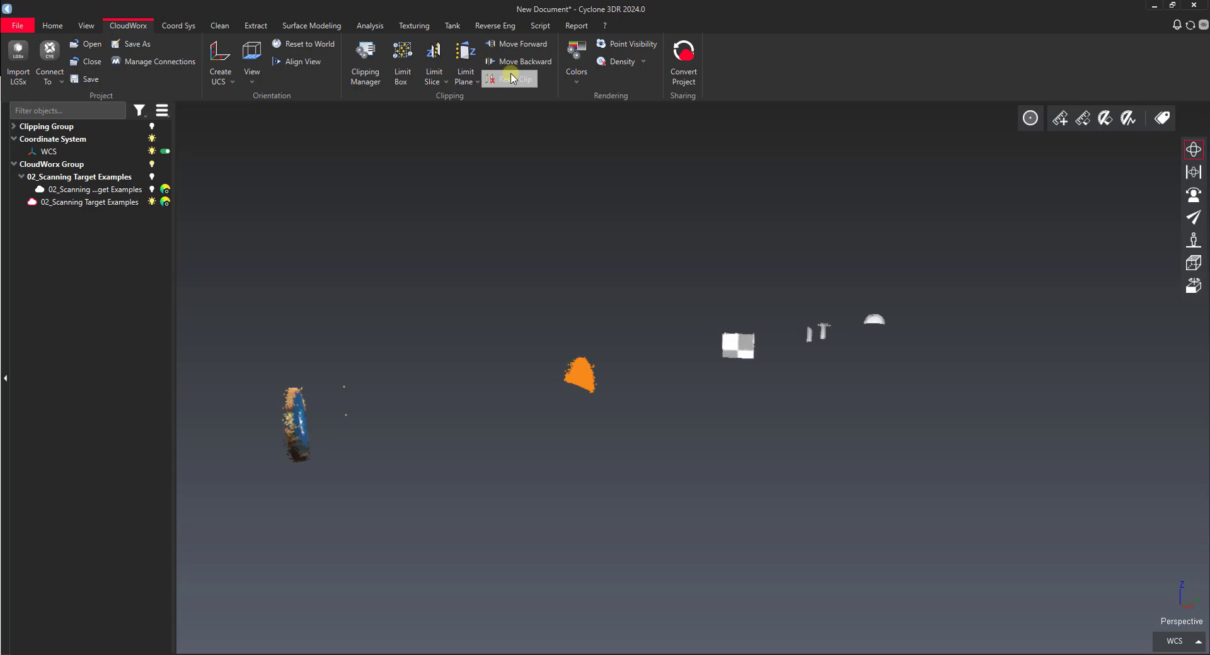
pyautogui.click(509, 79)
pyautogui.moveTo(720, 380); pyautogui.dragTo(596, 413)
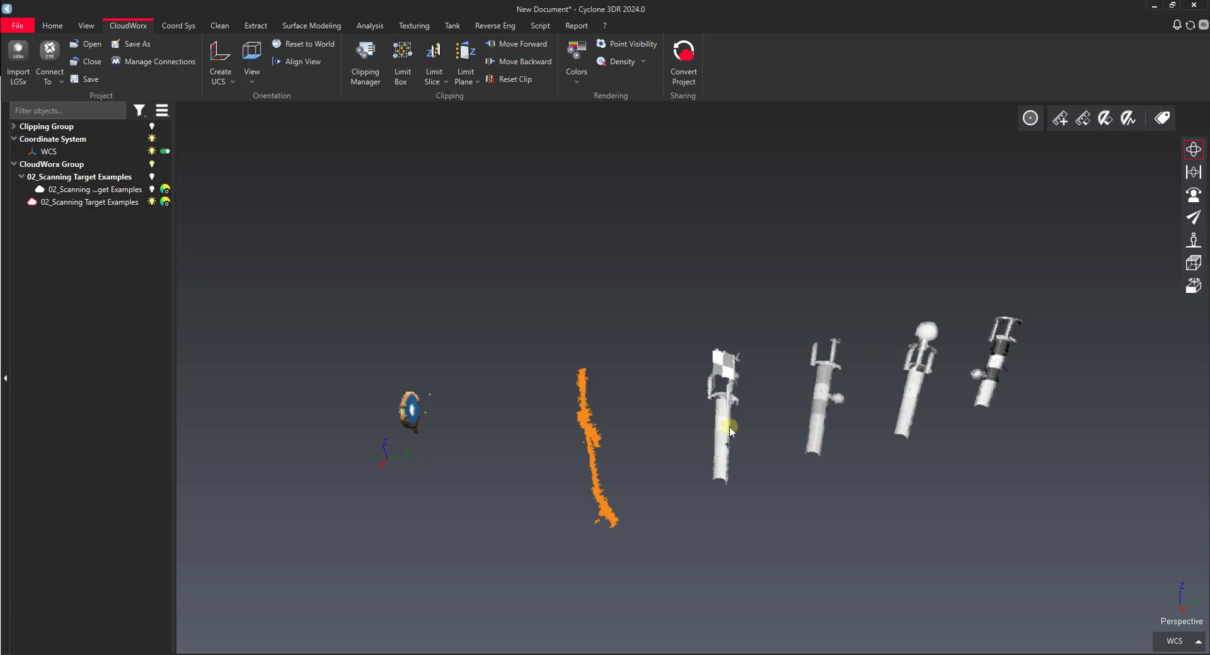
pyautogui.moveTo(581, 397); pyautogui.dragTo(641, 403)
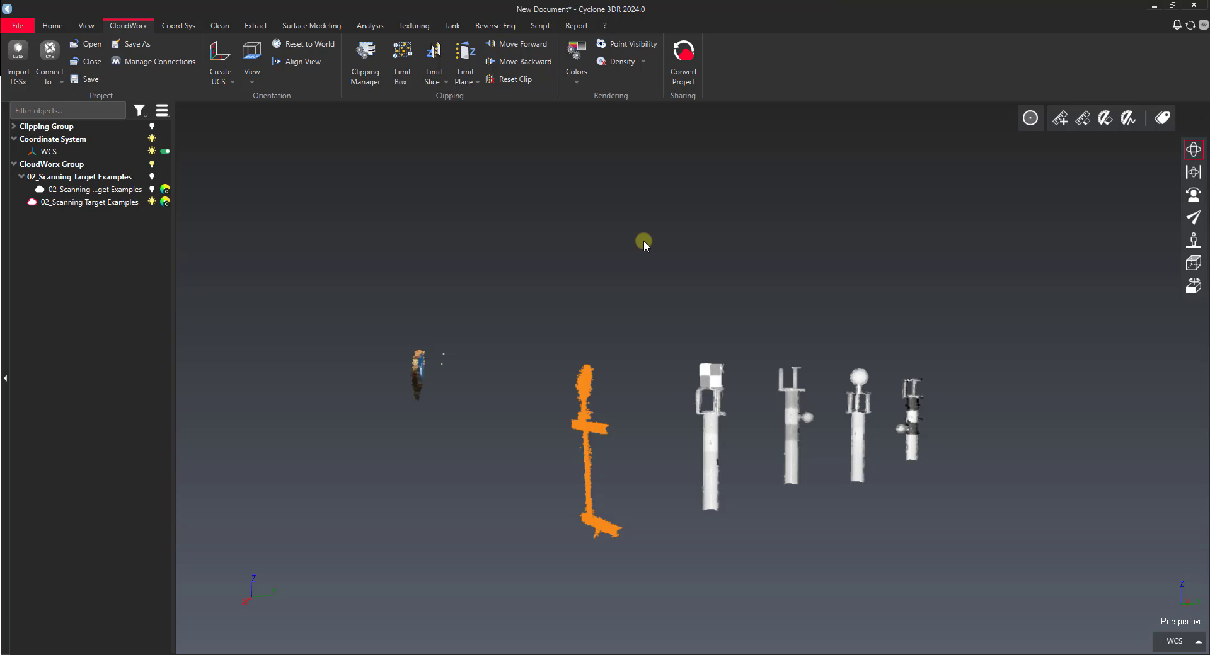
pyautogui.moveTo(590, 381); pyautogui.dragTo(648, 414)
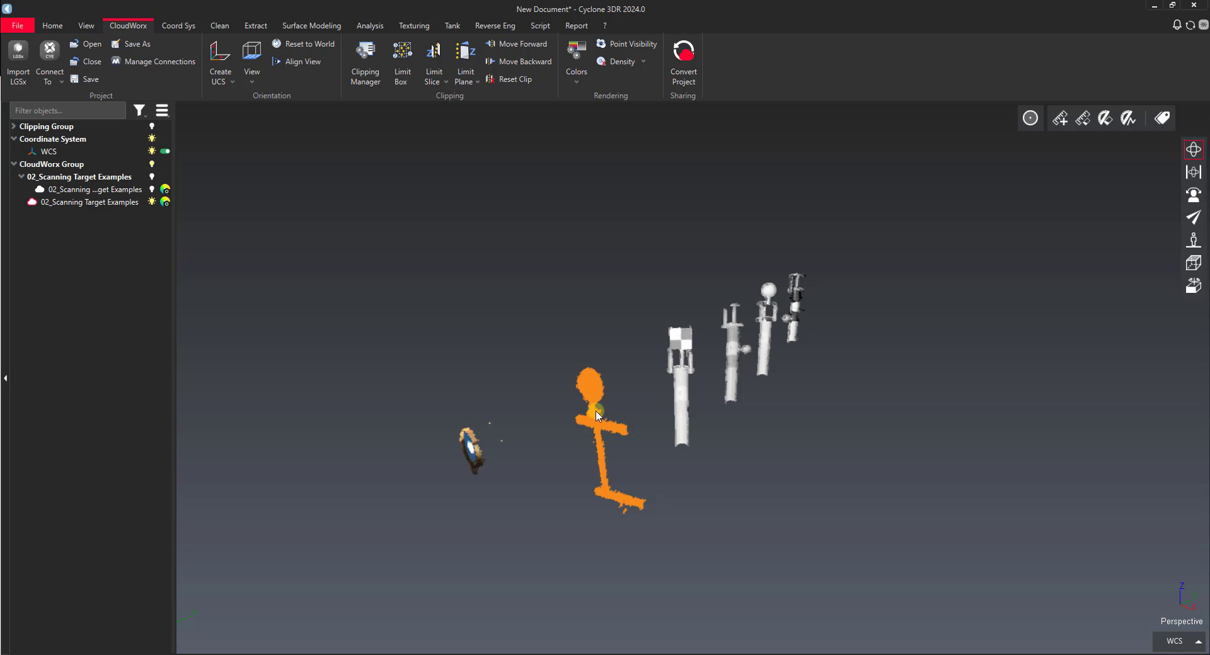
pyautogui.moveTo(597, 392); pyautogui.dragTo(553, 306)
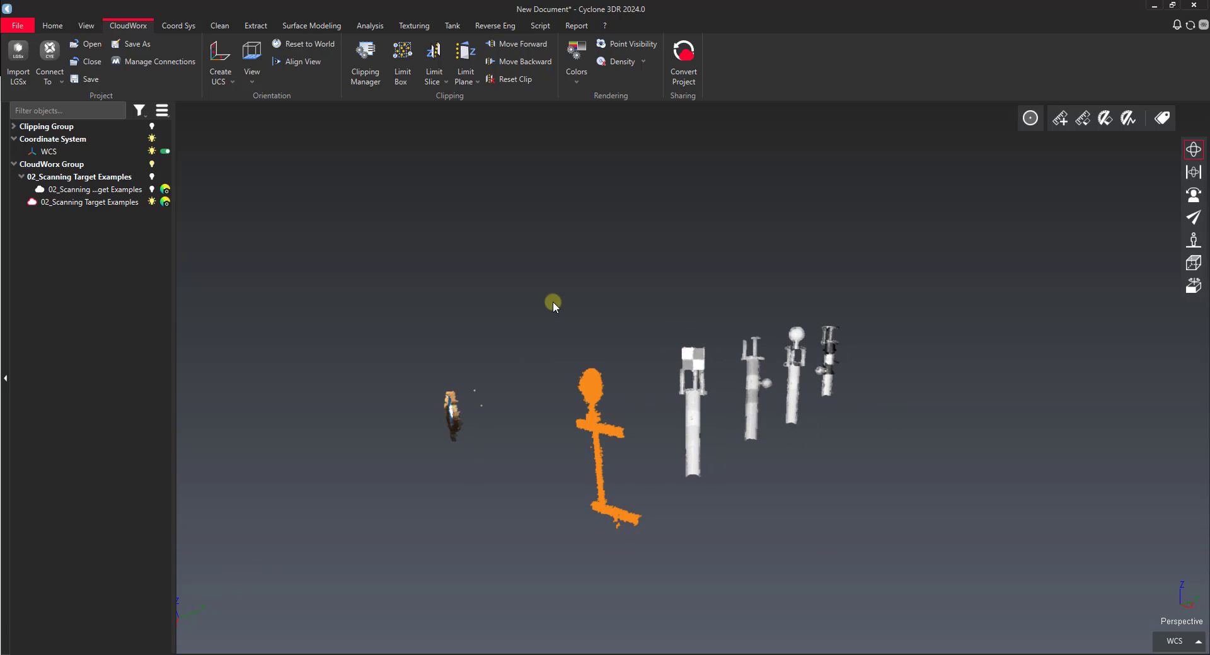
# Step: Hide the original CloudWorx cloud, show the converted native target cloud, and select it
pyautogui.click(220, 26)
pyautogui.click(599, 392)
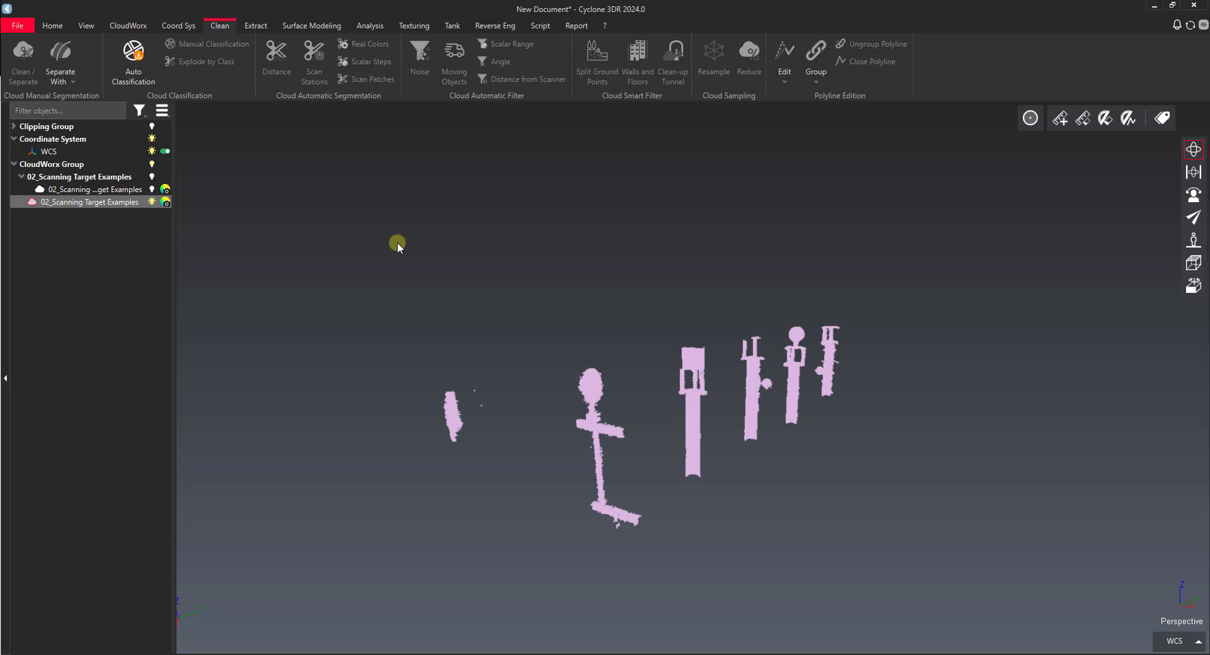
pyautogui.click(451, 250)
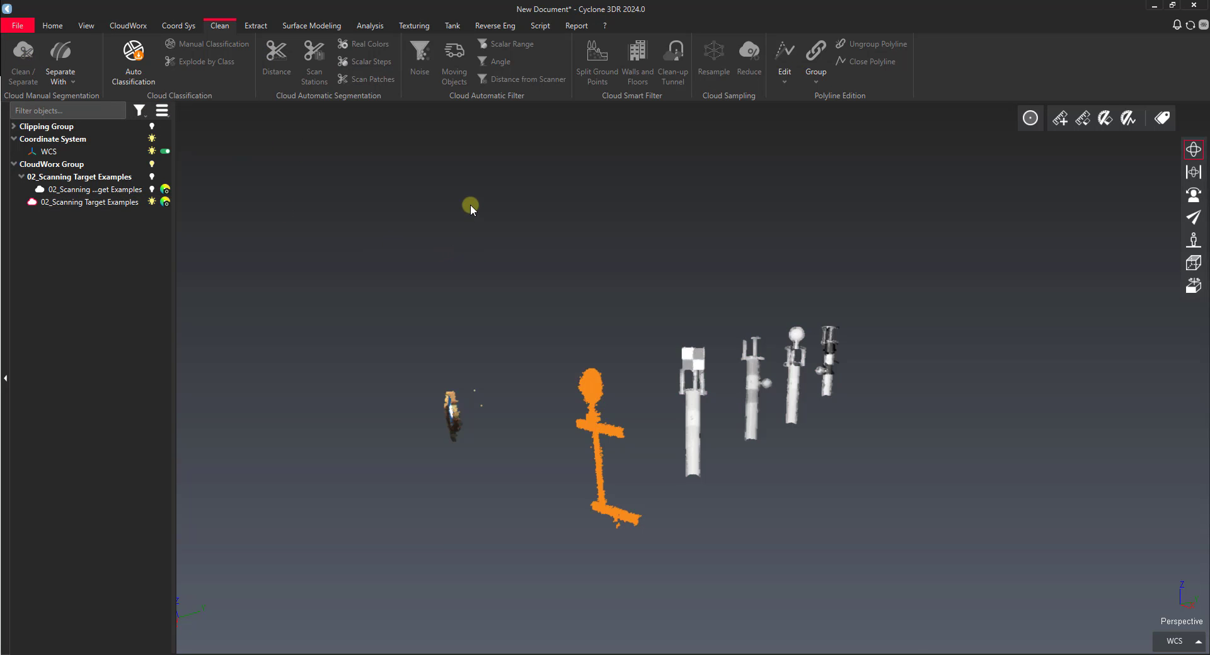
pyautogui.click(151, 203)
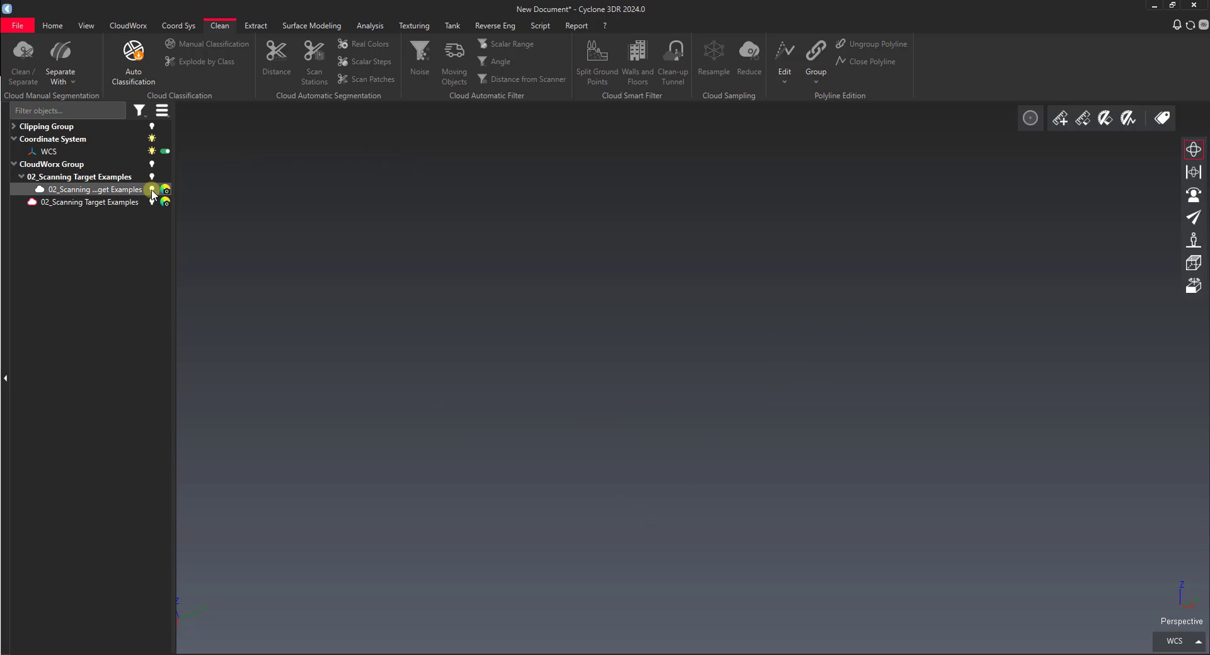
pyautogui.click(151, 189)
pyautogui.click(592, 386)
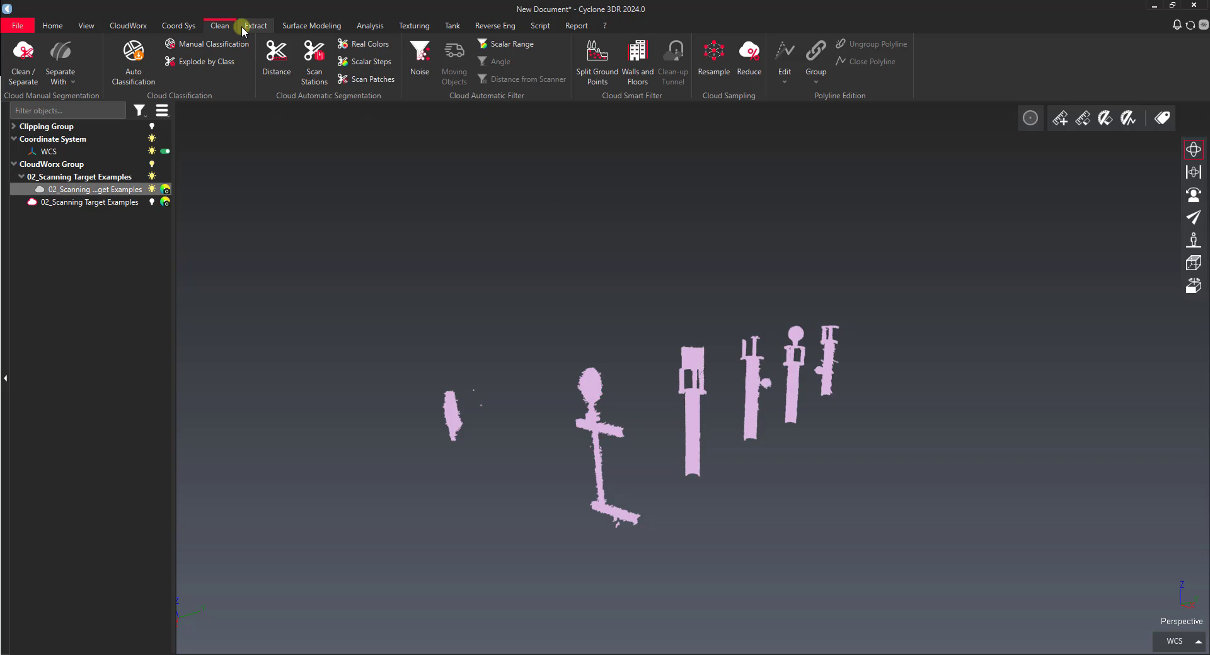
# Step: Orbit around the targets and reselect the native cloud with the Clean tools showing
pyautogui.click(311, 25)
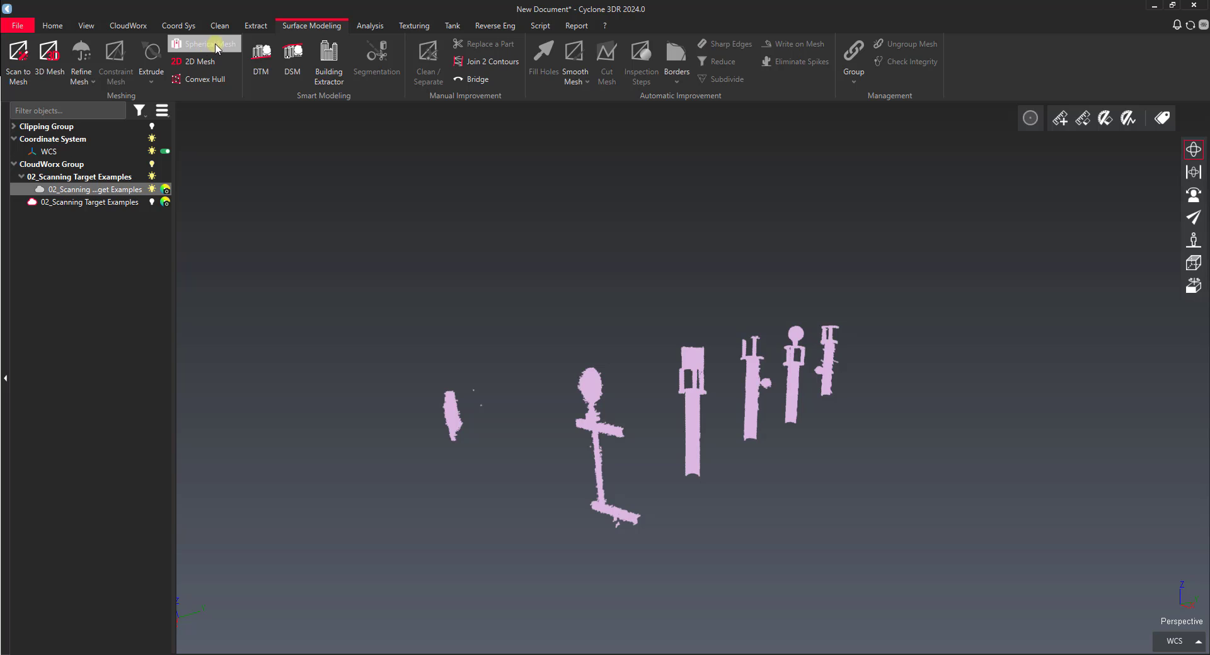
pyautogui.moveTo(691, 405); pyautogui.dragTo(598, 350)
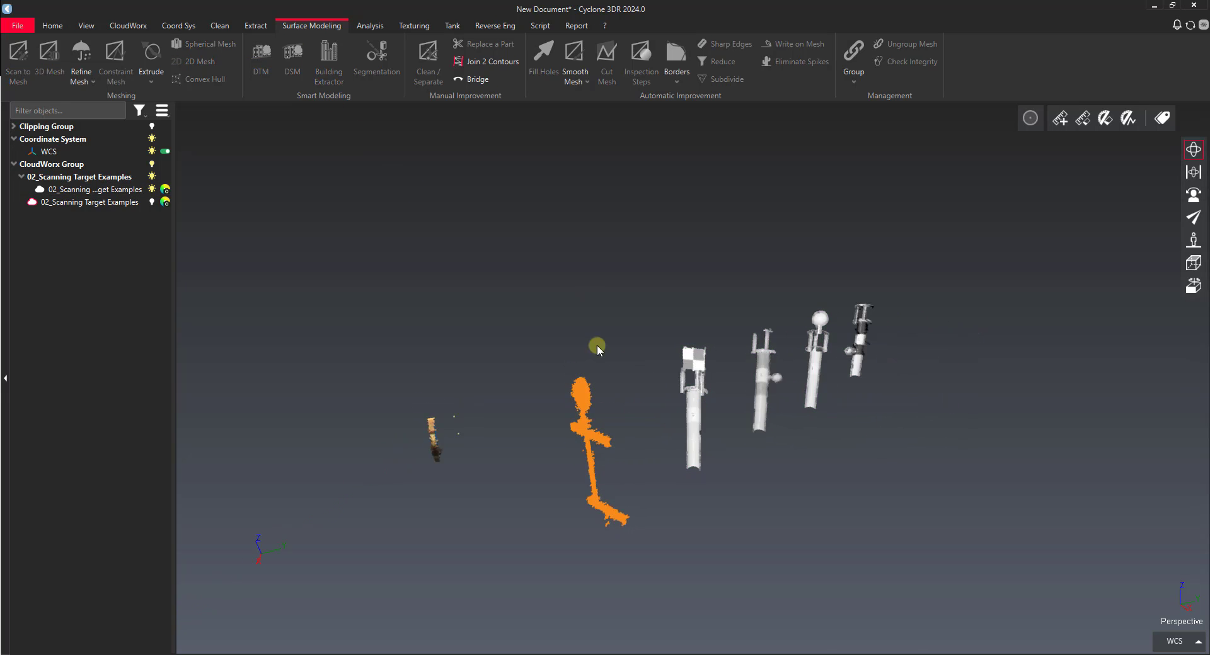
pyautogui.click(587, 410)
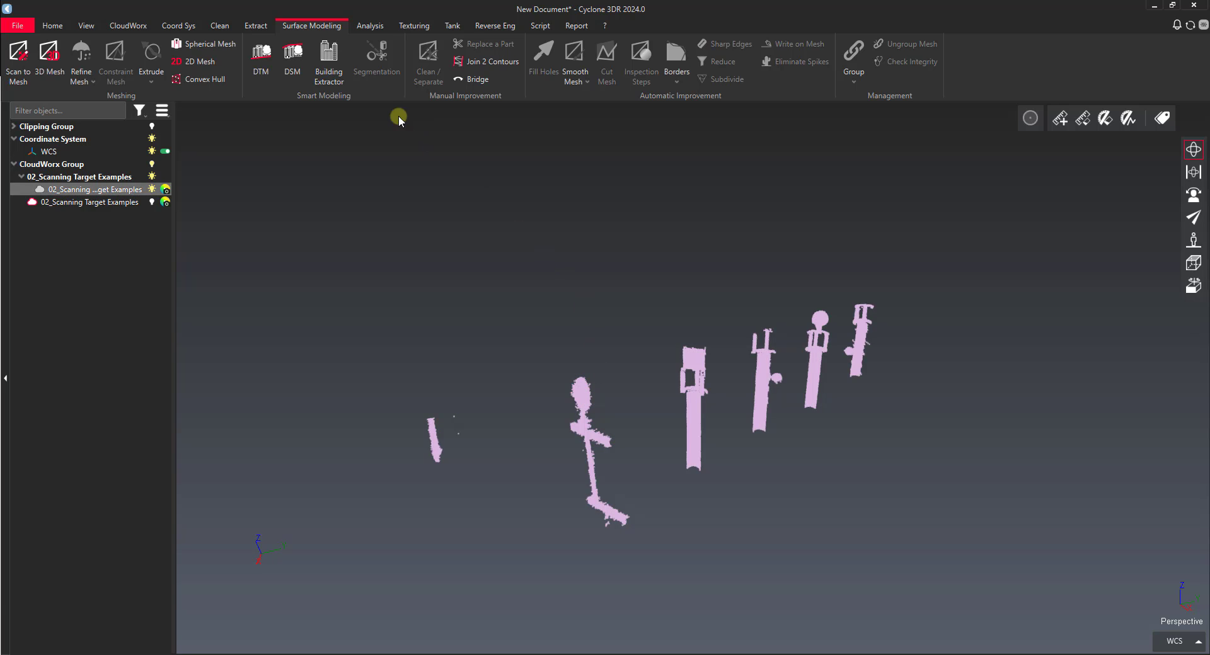
pyautogui.click(218, 26)
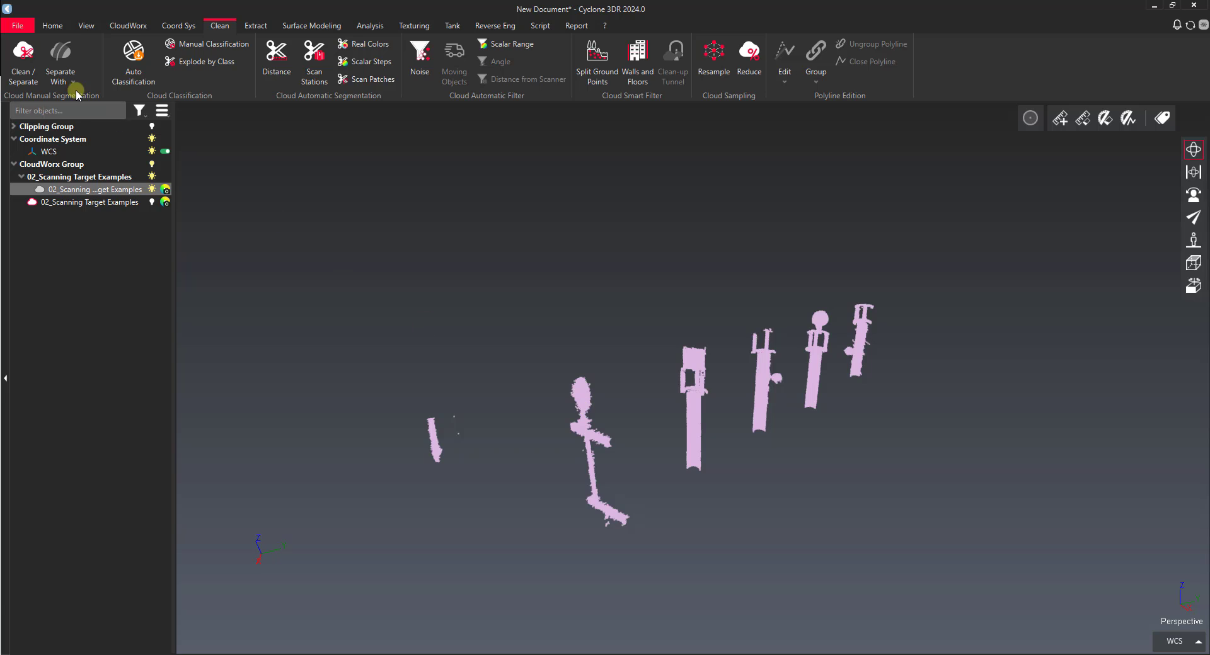
# Step: Fence the stick figure with a polyline in Separate and split it into a new cloud
pyautogui.click(23, 54)
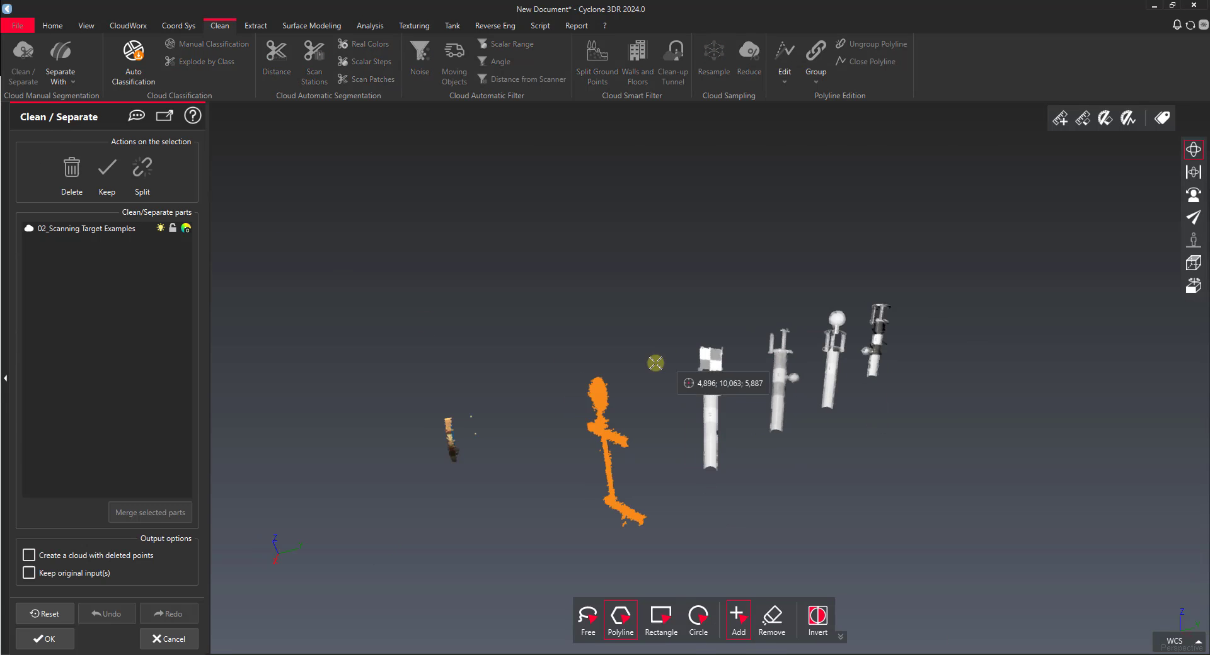
pyautogui.click(562, 345)
pyautogui.click(584, 505)
pyautogui.click(585, 544)
pyautogui.click(687, 562)
pyautogui.click(671, 484)
pyautogui.click(659, 360)
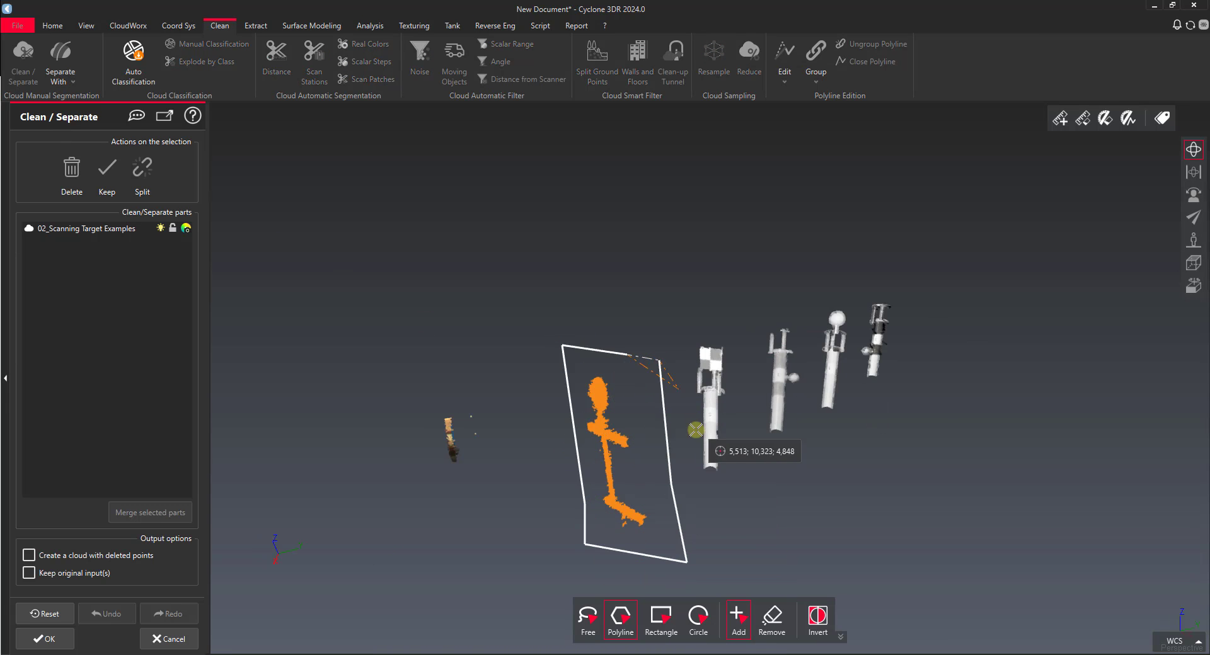
pyautogui.rightClick(692, 427)
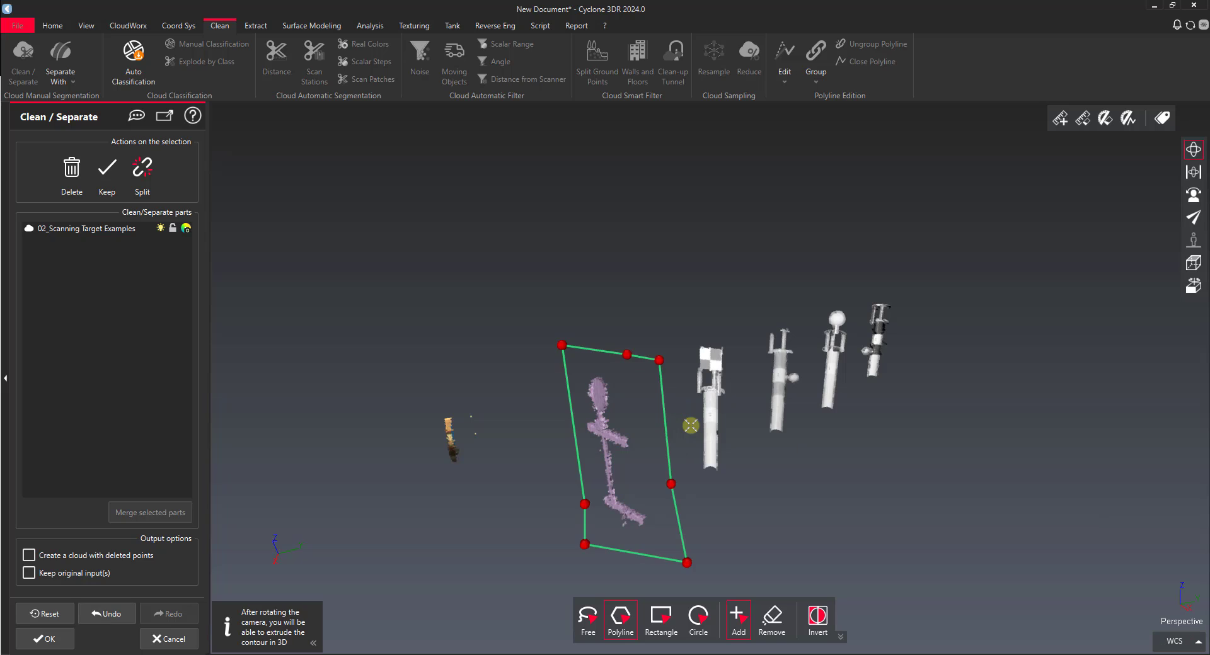
pyautogui.click(144, 171)
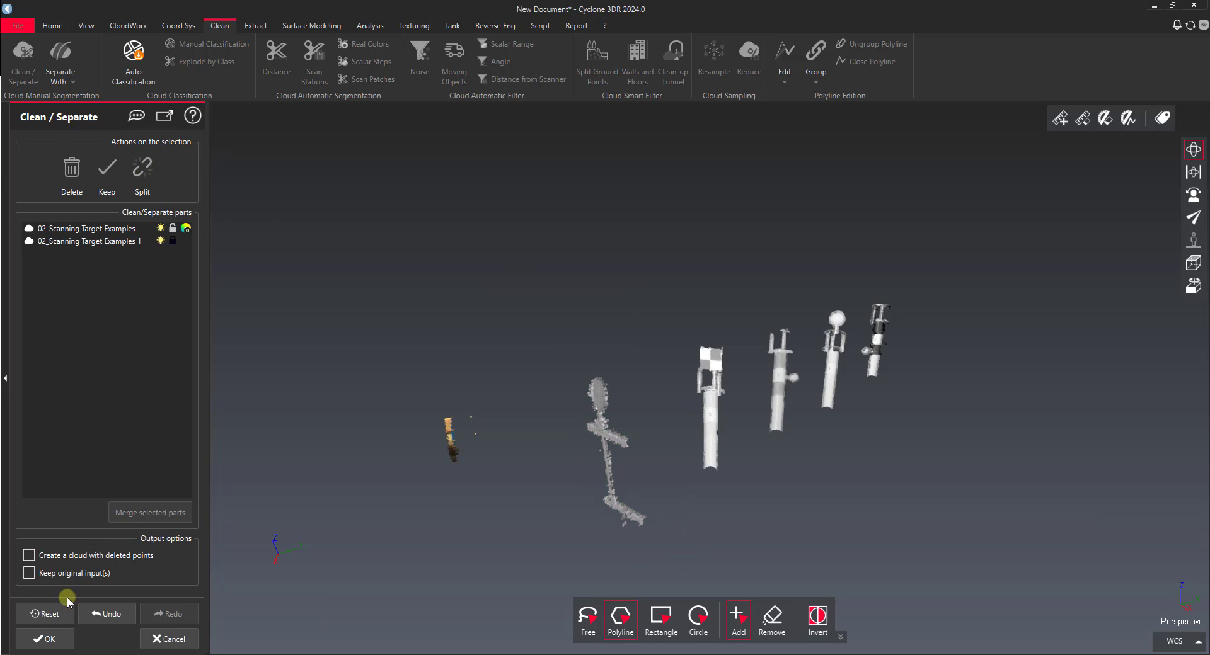
pyautogui.click(45, 637)
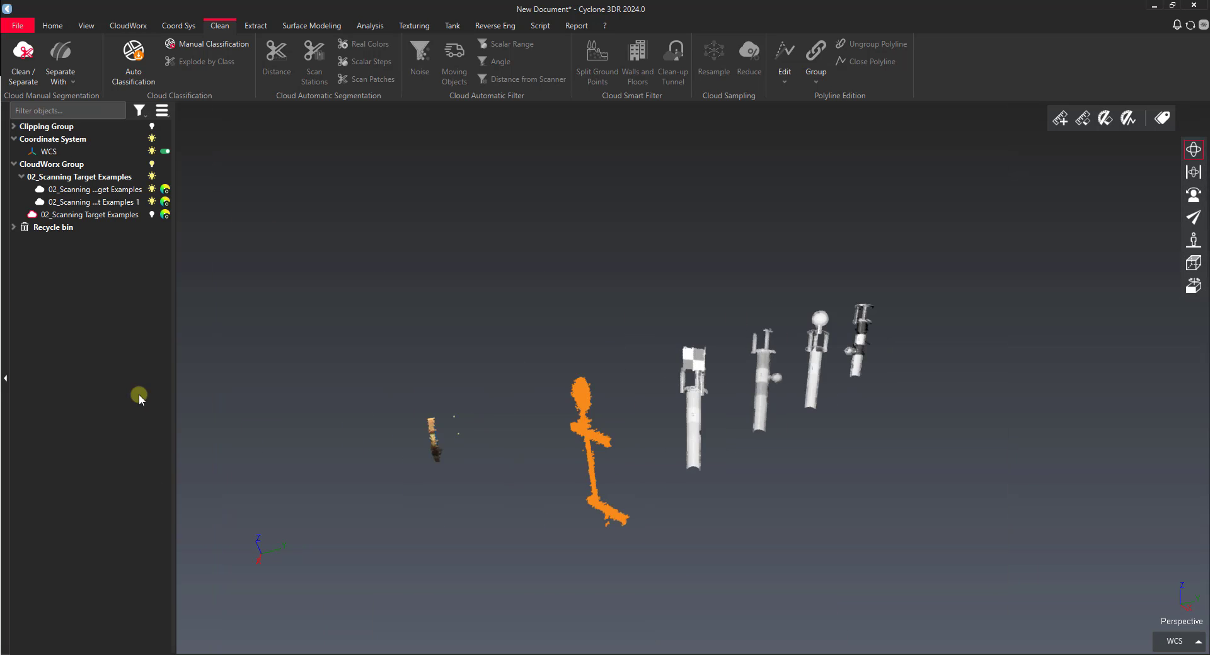
# Step: Hide the remaining target cloud so only 02_Scanning Target Examples 1 is displayed
pyautogui.click(91, 203)
pyautogui.click(92, 190)
pyautogui.click(91, 202)
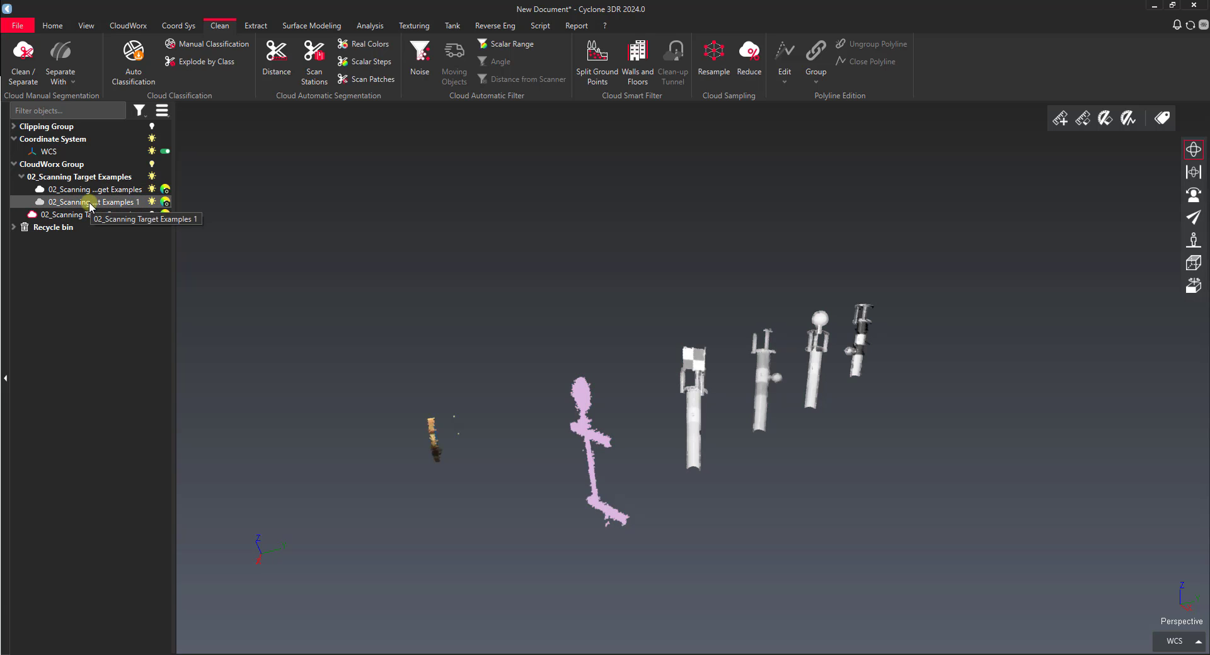
pyautogui.click(89, 192)
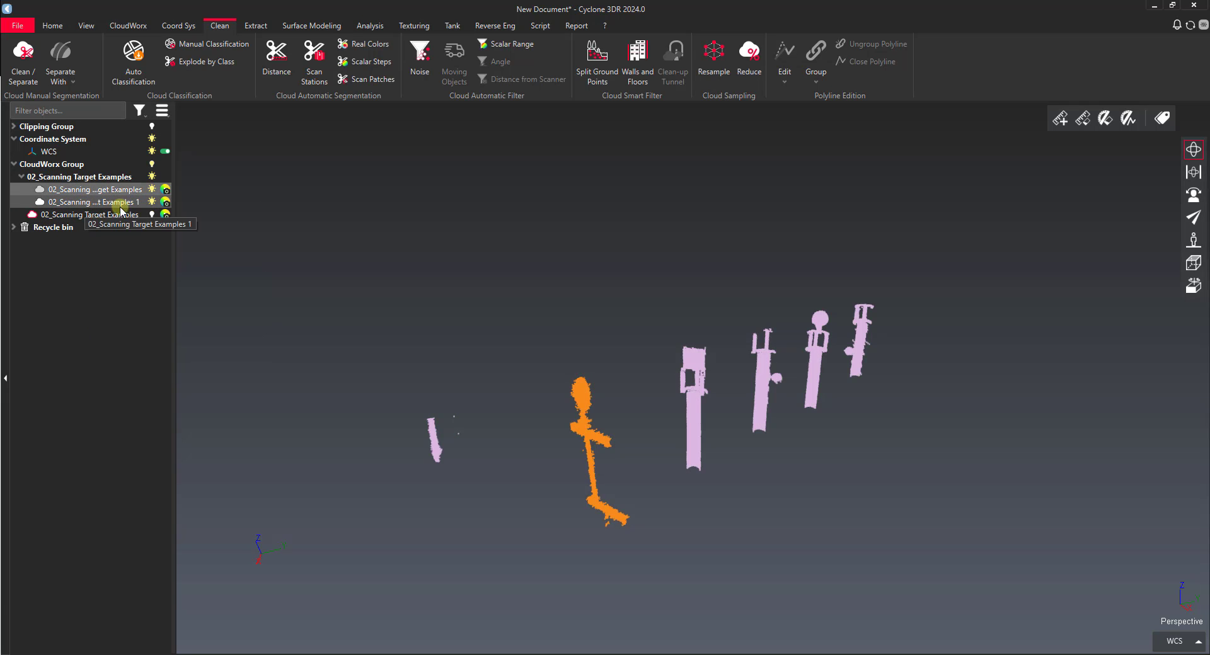
pyautogui.click(152, 191)
pyautogui.click(140, 206)
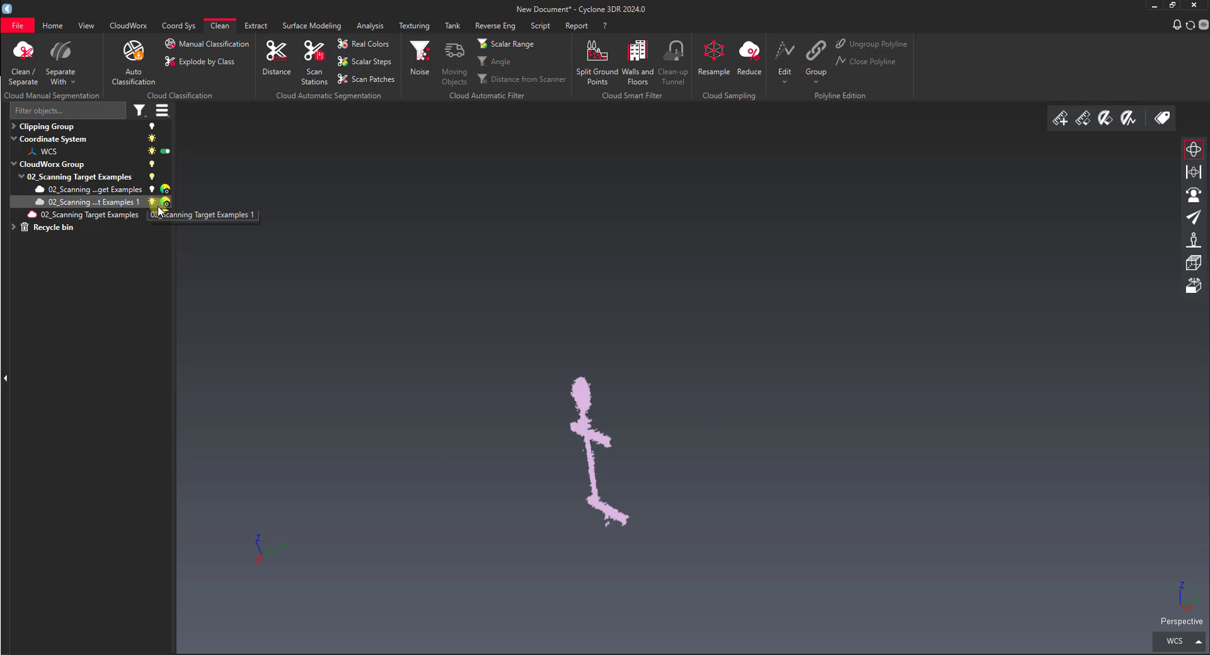
pyautogui.moveTo(567, 397); pyautogui.dragTo(493, 432)
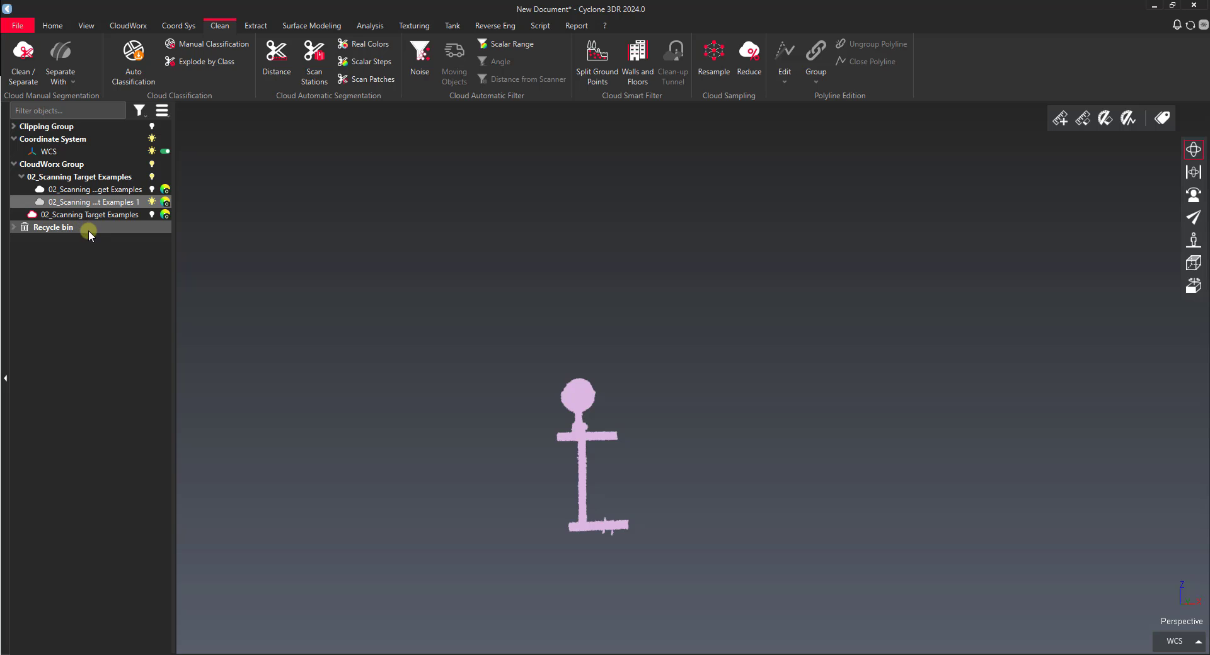
pyautogui.click(89, 200)
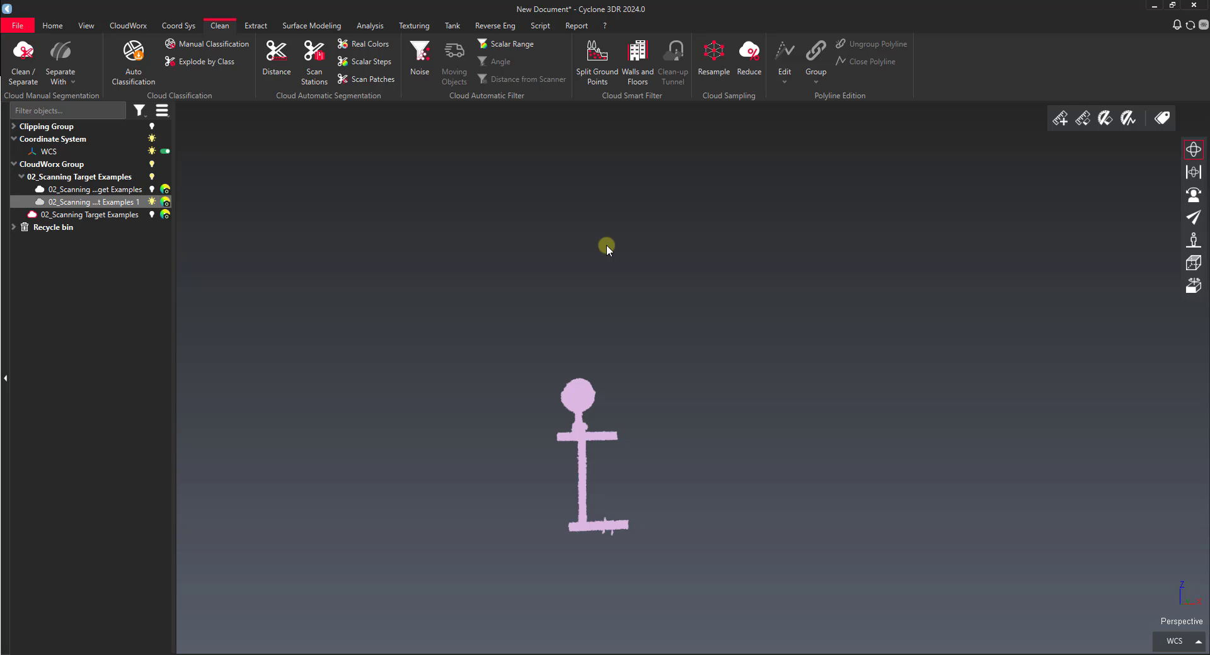
# Step: Show the remaining target cloud again and orbit to view the stick figure, sphere and poles together
pyautogui.click(152, 189)
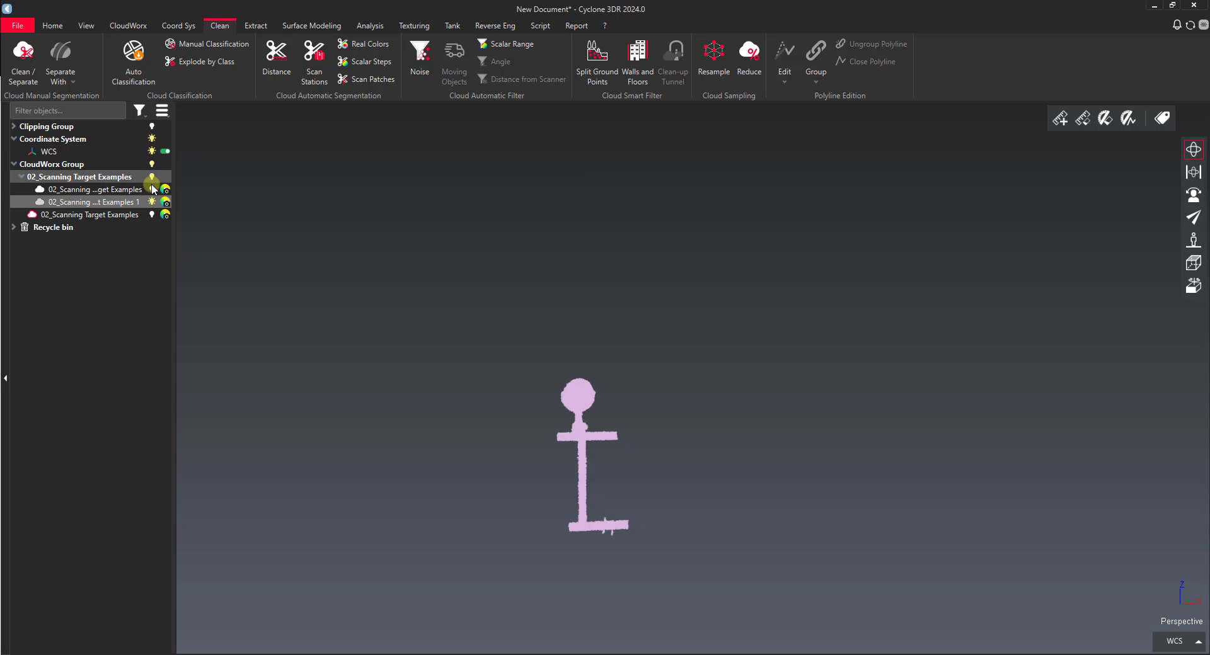
pyautogui.moveTo(470, 353); pyautogui.dragTo(265, 297)
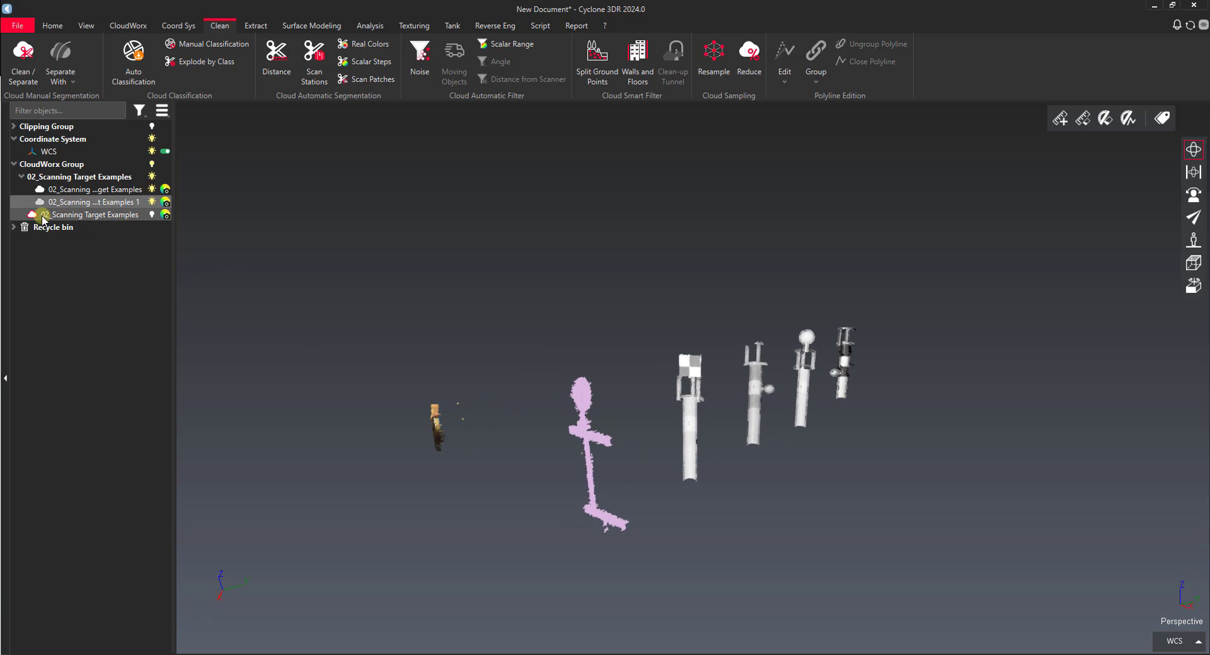
pyautogui.moveTo(695, 348); pyautogui.dragTo(669, 258)
pyautogui.scroll(4, 634, 309)
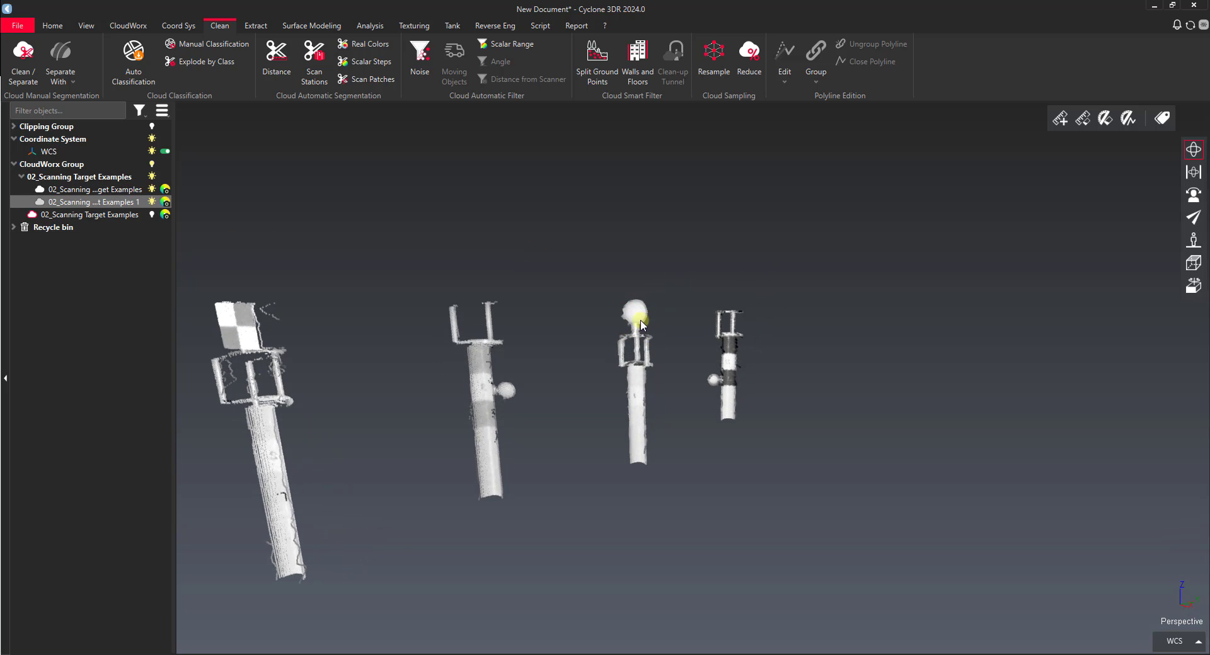
pyautogui.moveTo(637, 313); pyautogui.dragTo(504, 357)
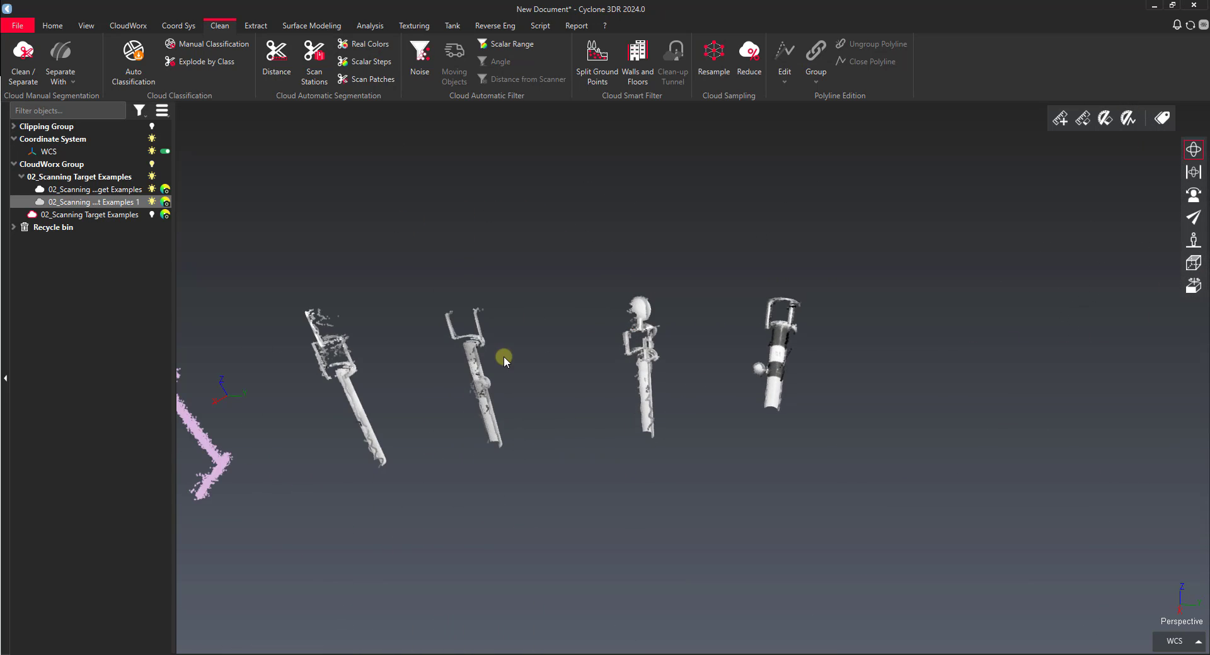
pyautogui.moveTo(313, 332); pyautogui.dragTo(418, 332)
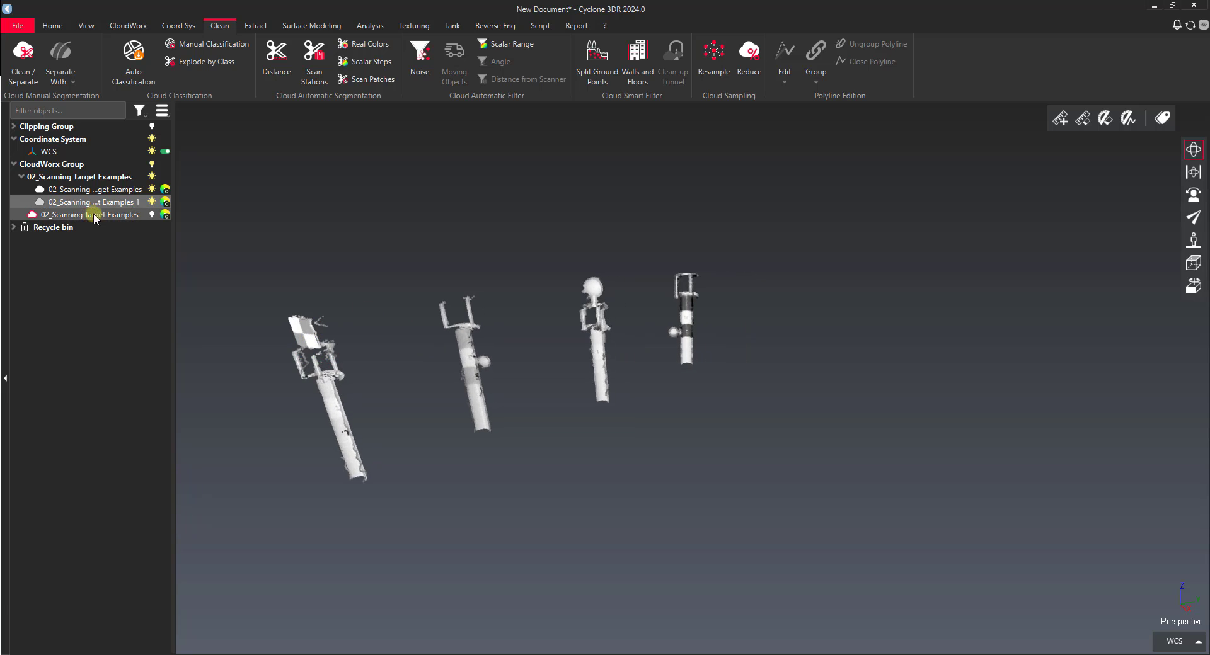
pyautogui.click(51, 203)
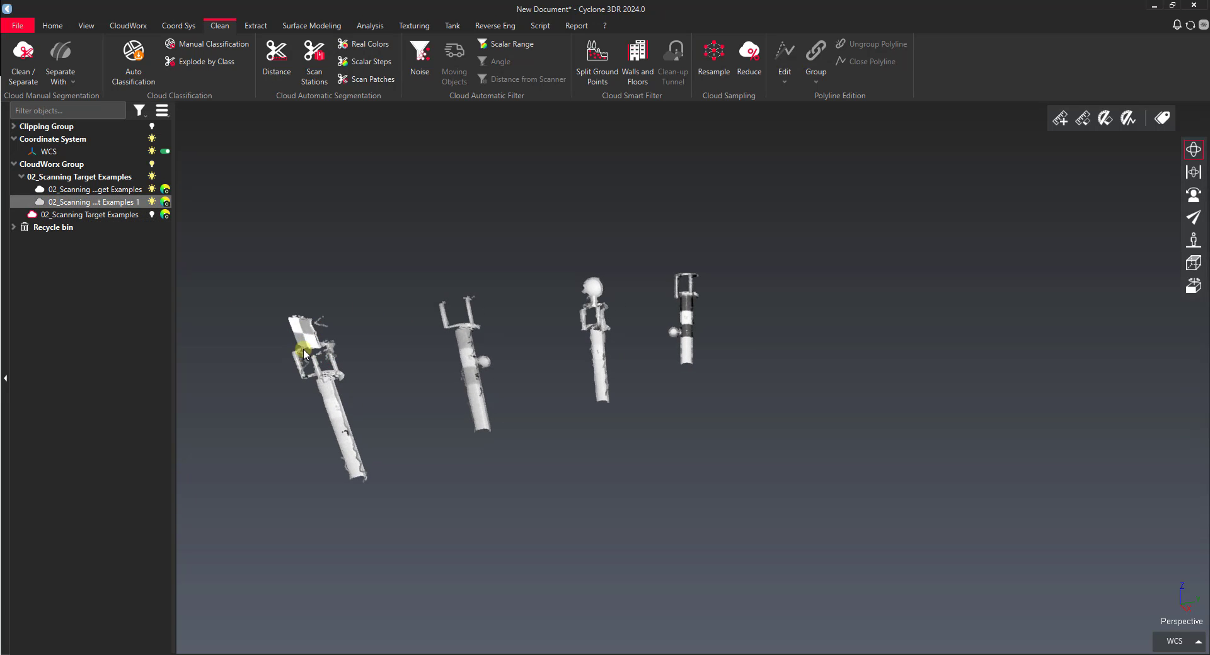
pyautogui.moveTo(303, 338); pyautogui.dragTo(97, 223)
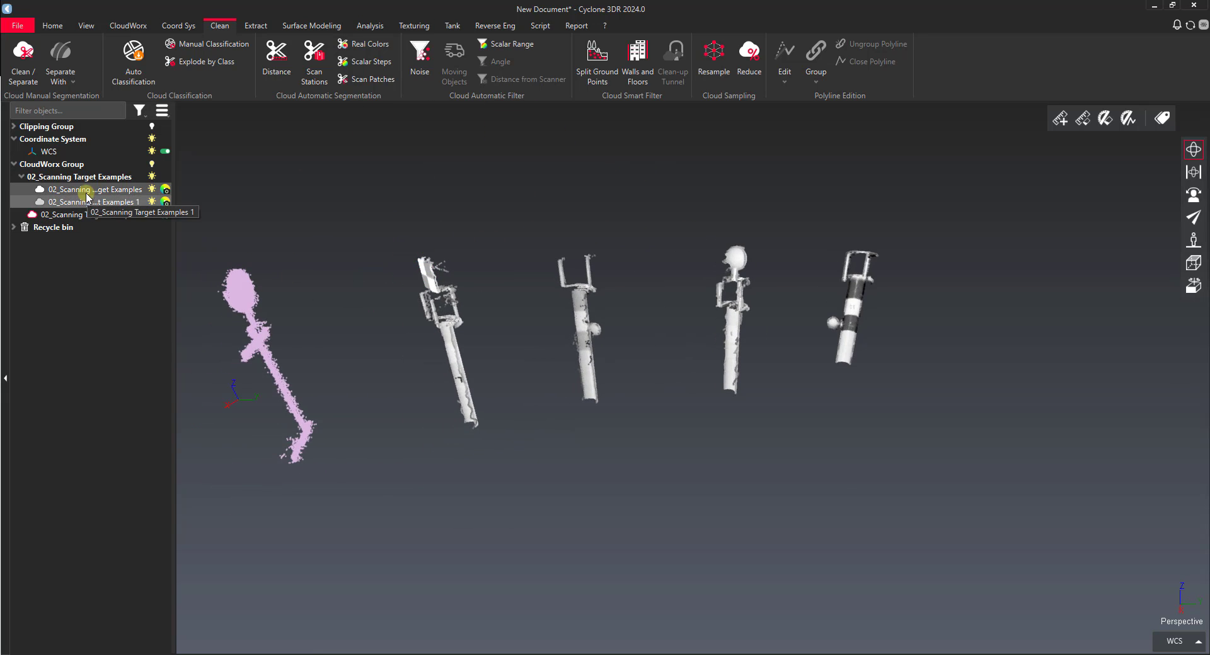
pyautogui.moveTo(487, 292)
pyautogui.mouseDown()
pyautogui.moveTo(492, 301)
pyautogui.moveTo(463, 311)
pyautogui.moveTo(470, 221)
pyautogui.moveTo(439, 265)
pyautogui.moveTo(499, 262)
pyautogui.moveTo(438, 281)
pyautogui.moveTo(538, 270)
pyautogui.moveTo(651, 295)
pyautogui.moveTo(739, 282)
pyautogui.moveTo(685, 300)
pyautogui.mouseUp()
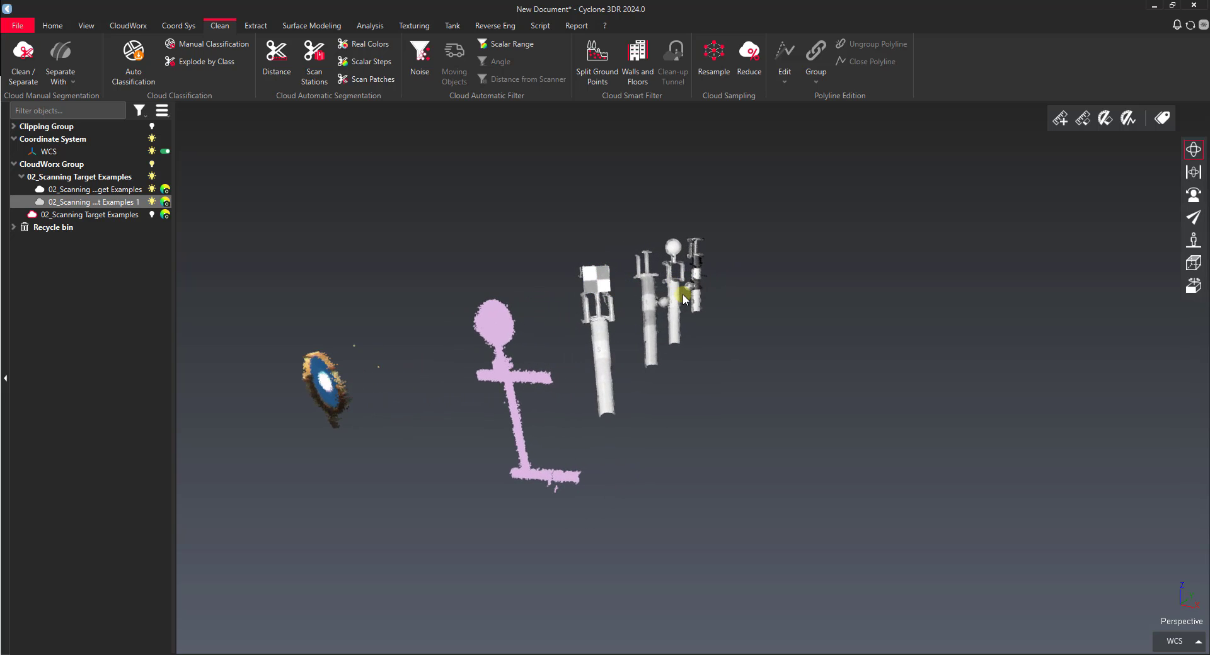